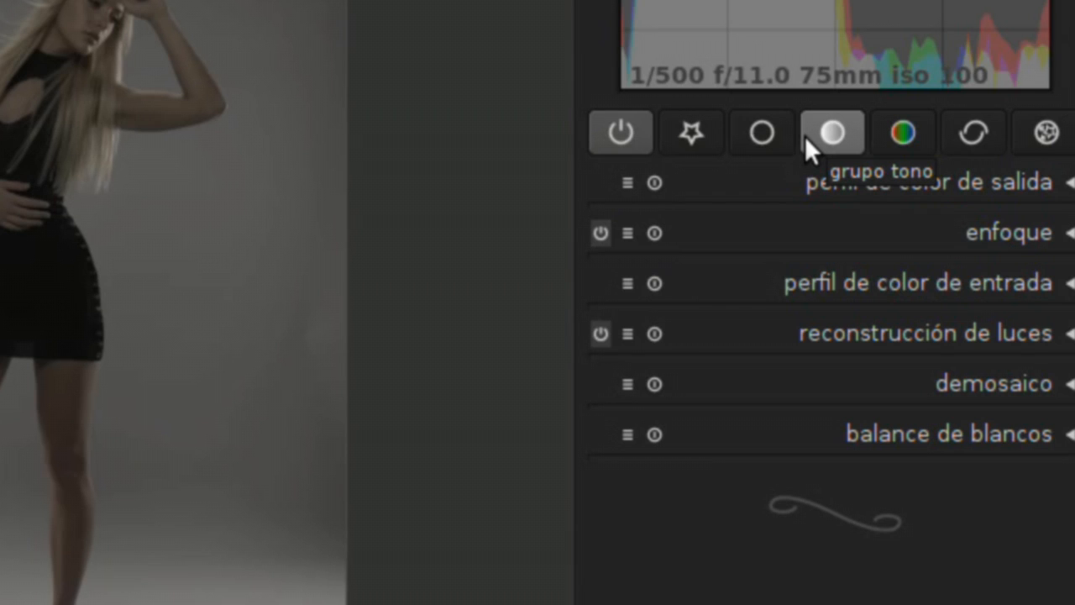
Show the tone group modules and expand the fill light (luz de relleno) settings
{"action": "left_click", "coordinate": [804, 136]}
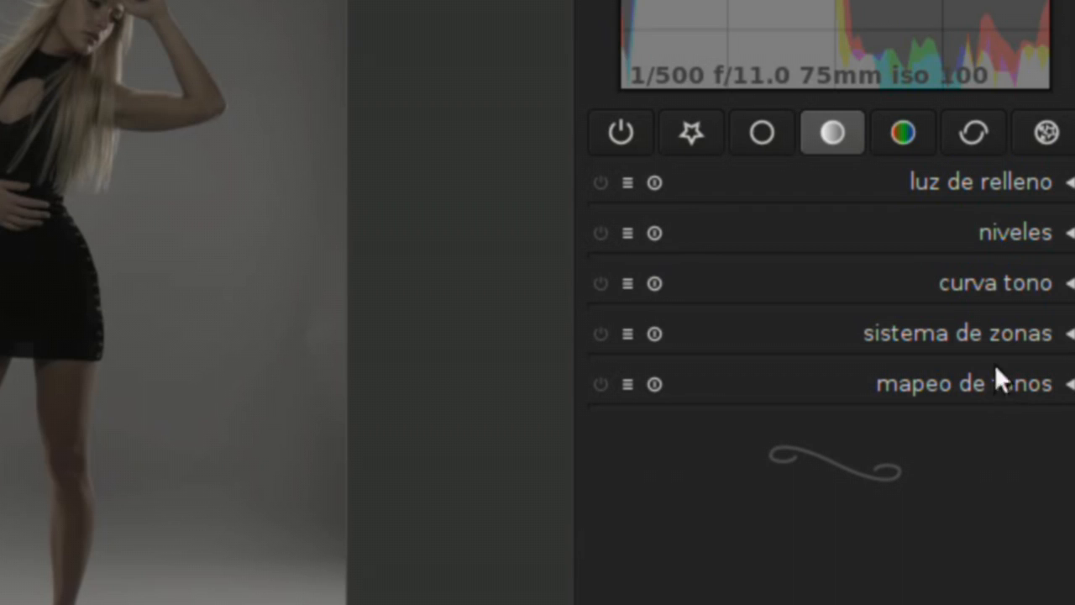
{"action": "left_click", "coordinate": [981, 189]}
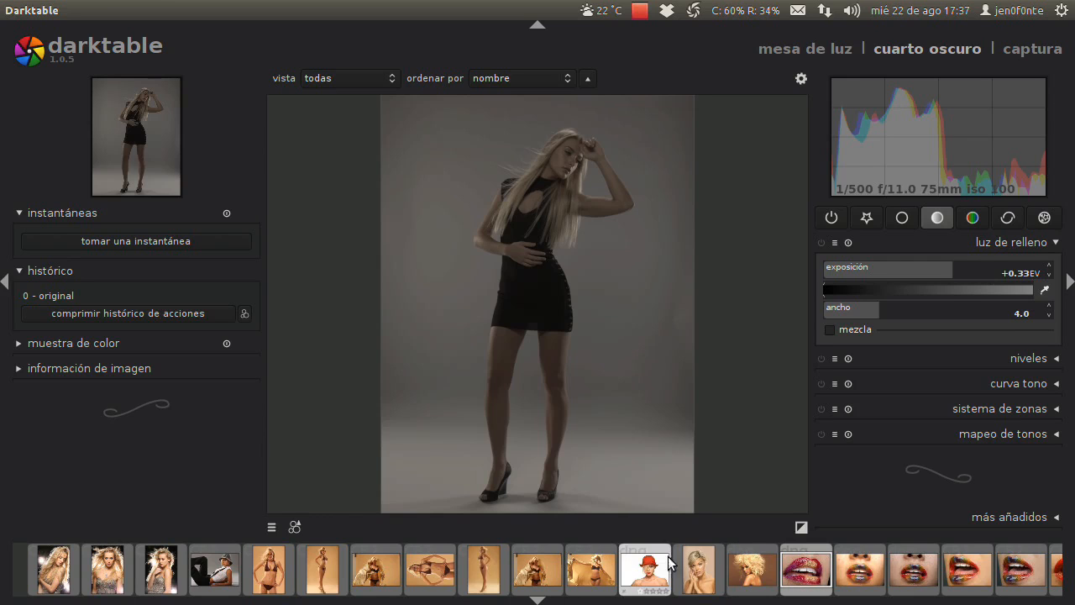
Browse the filmstrip, and examine the model's face, hair and black dress up close in the open photo
{"action": "scroll", "coordinate": [670, 567], "scroll_direction": "down", "scroll_amount": 1}
{"action": "scroll", "coordinate": [670, 572], "scroll_direction": "up", "scroll_amount": 4}
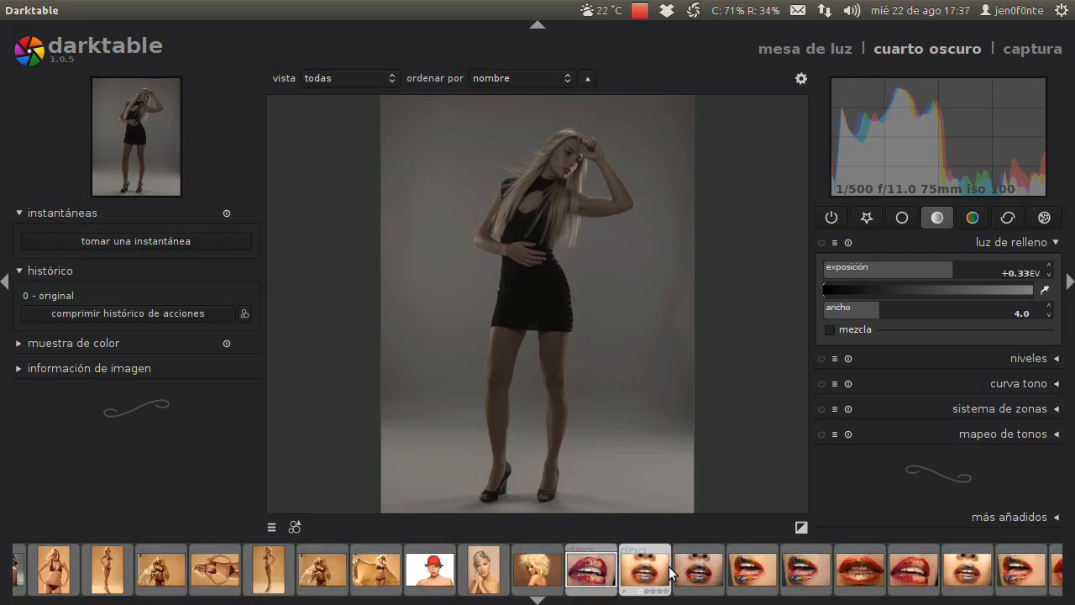
{"action": "scroll", "coordinate": [669, 571], "scroll_direction": "down", "scroll_amount": 2}
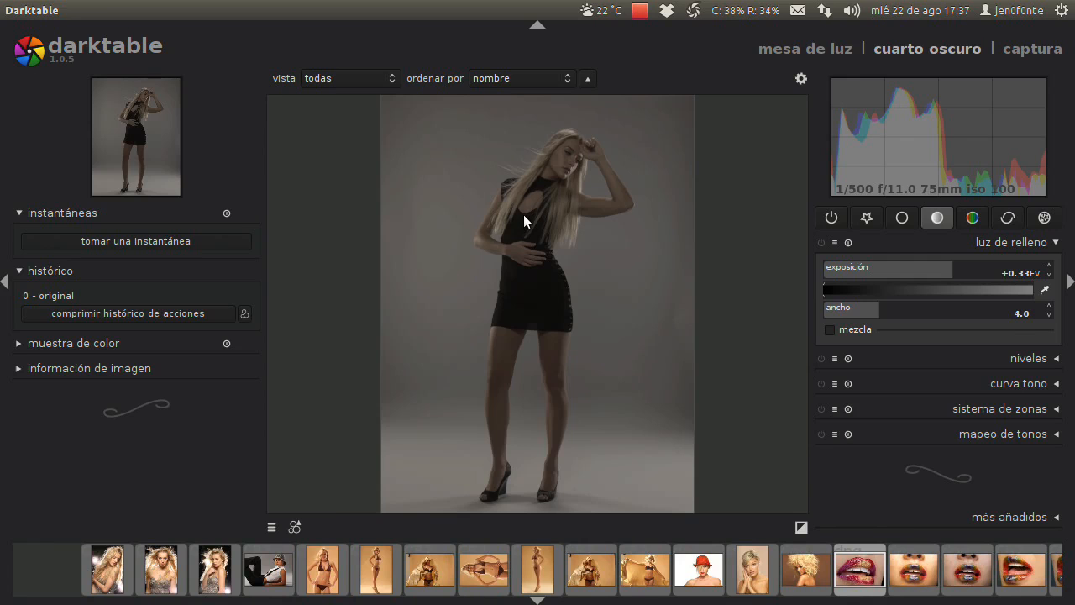
{"action": "scroll", "coordinate": [530, 219], "scroll_direction": "up", "scroll_amount": 3}
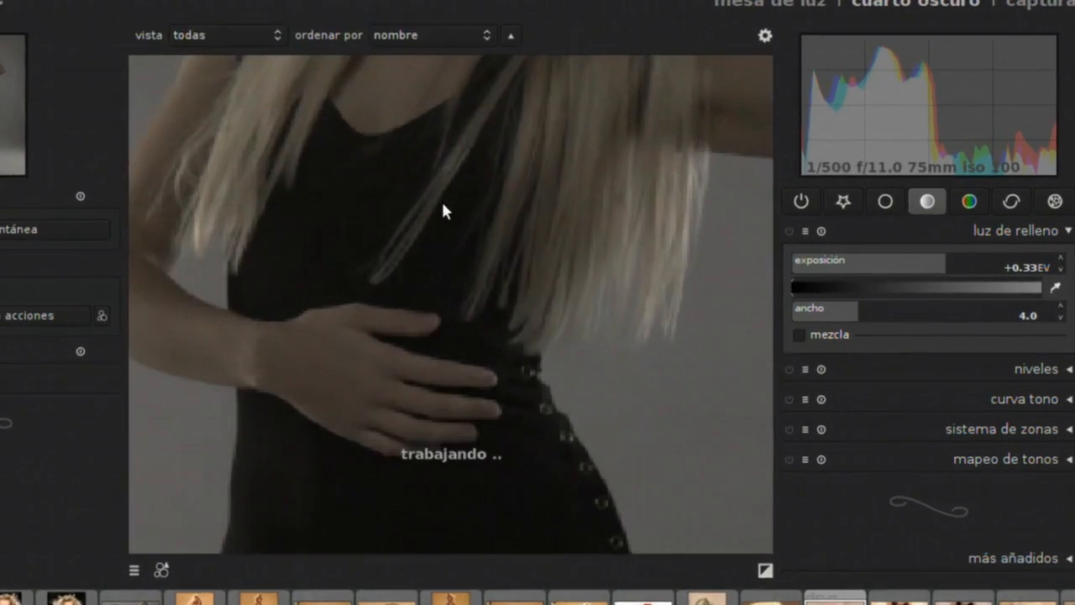
{"action": "left_click_drag", "start_coordinate": [525, 175], "coordinate": [546, 505]}
{"action": "left_click_drag", "start_coordinate": [384, 427], "coordinate": [252, 481]}
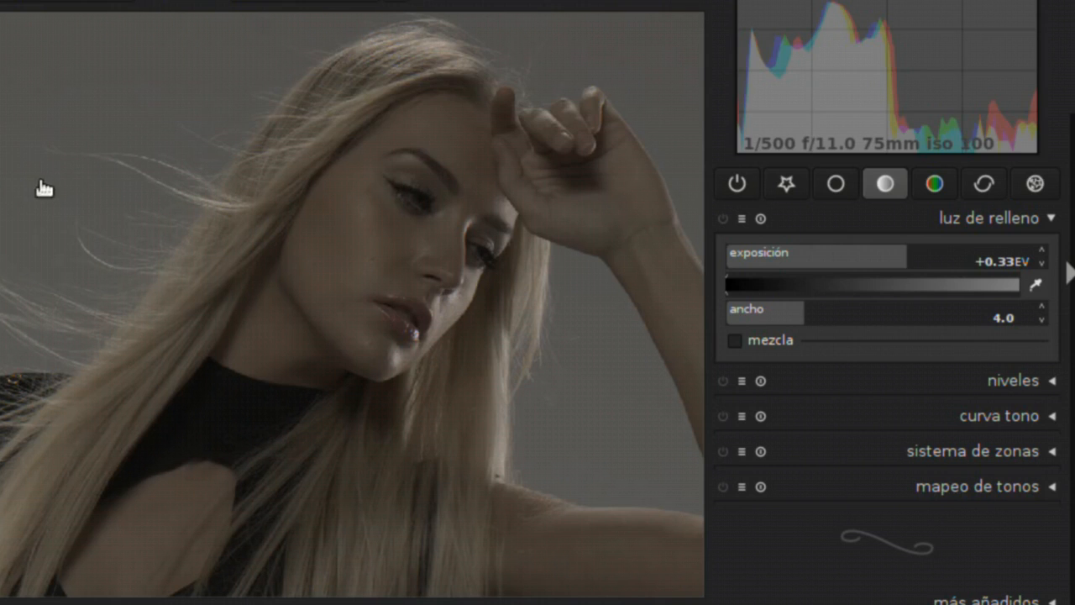
{"action": "scroll", "coordinate": [331, 276], "scroll_direction": "down", "scroll_amount": 2}
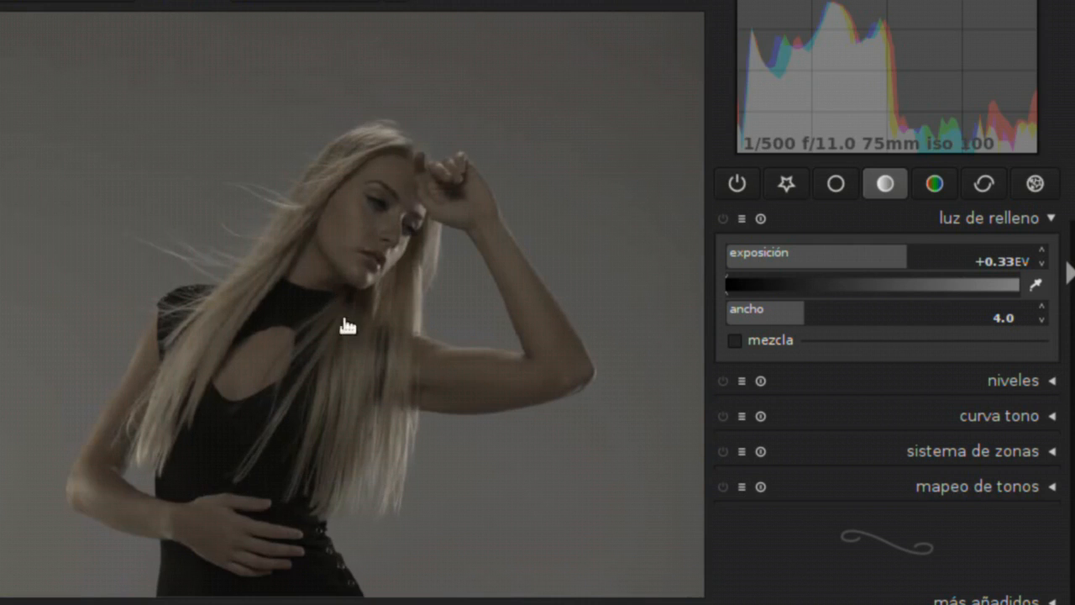
{"action": "scroll", "coordinate": [410, 403], "scroll_direction": "down", "scroll_amount": 2}
{"action": "scroll", "coordinate": [411, 403], "scroll_direction": "up", "scroll_amount": 2}
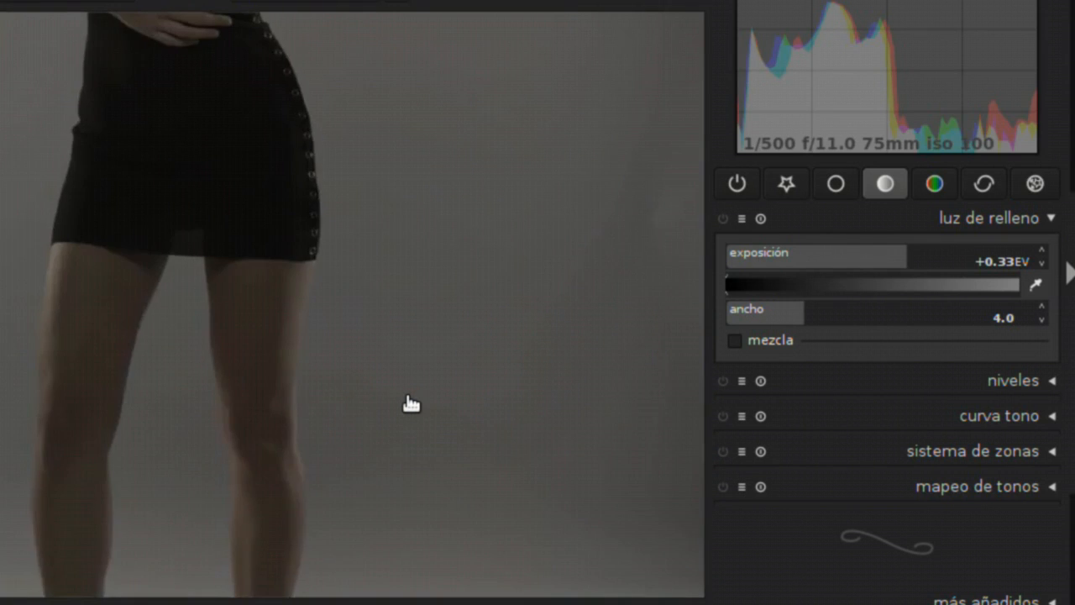
{"action": "scroll", "coordinate": [391, 210], "scroll_direction": "up", "scroll_amount": 1}
{"action": "left_click_drag", "start_coordinate": [313, 115], "coordinate": [336, 479]}
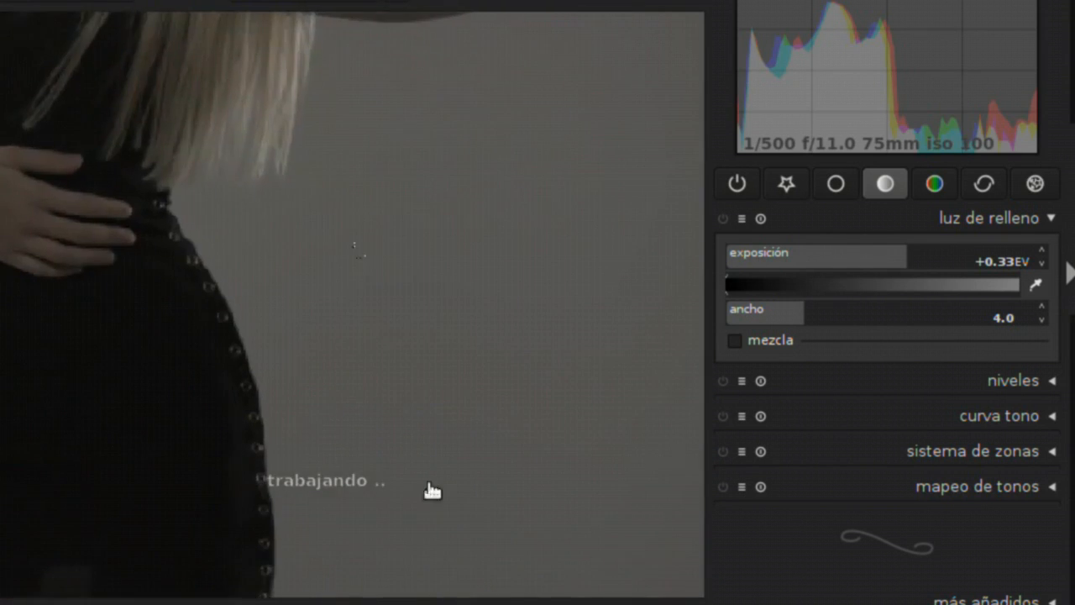
{"action": "left_click_drag", "start_coordinate": [340, 84], "coordinate": [391, 504]}
{"action": "left_click_drag", "start_coordinate": [361, 275], "coordinate": [372, 353]}
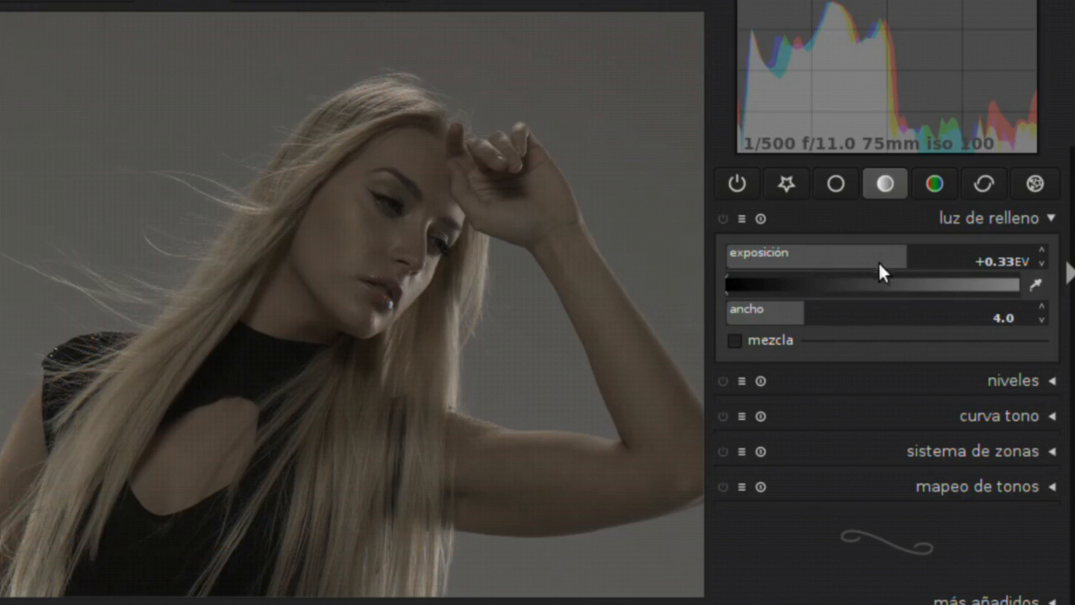
Try a fill light exposure of -0.64 EV and a slightly lighter target tone, returning the tone marker to black
{"action": "left_click", "coordinate": [905, 257]}
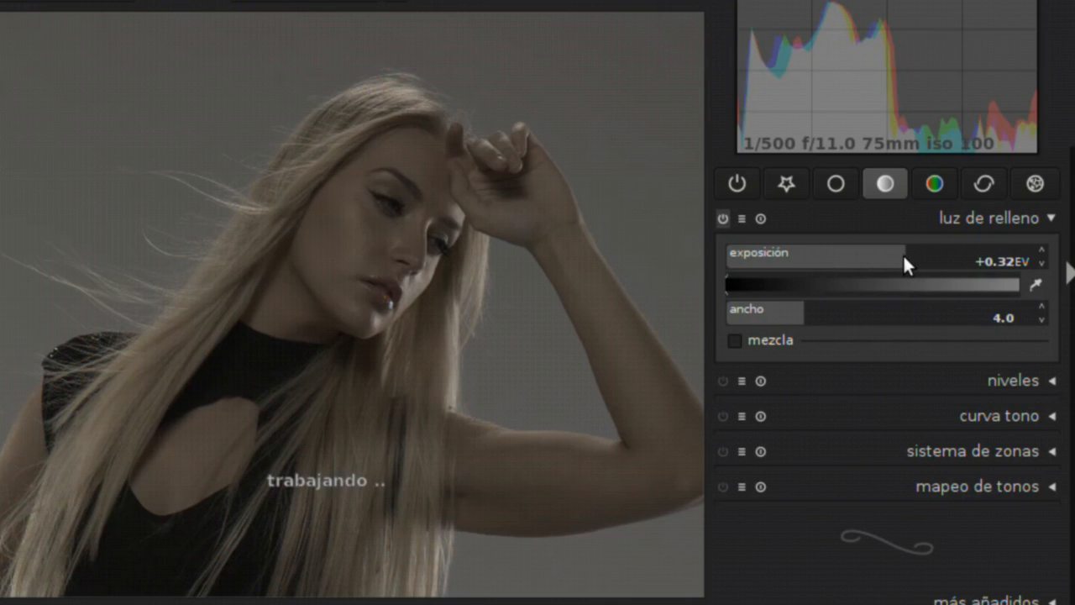
{"action": "left_click_drag", "start_coordinate": [904, 257], "coordinate": [831, 265]}
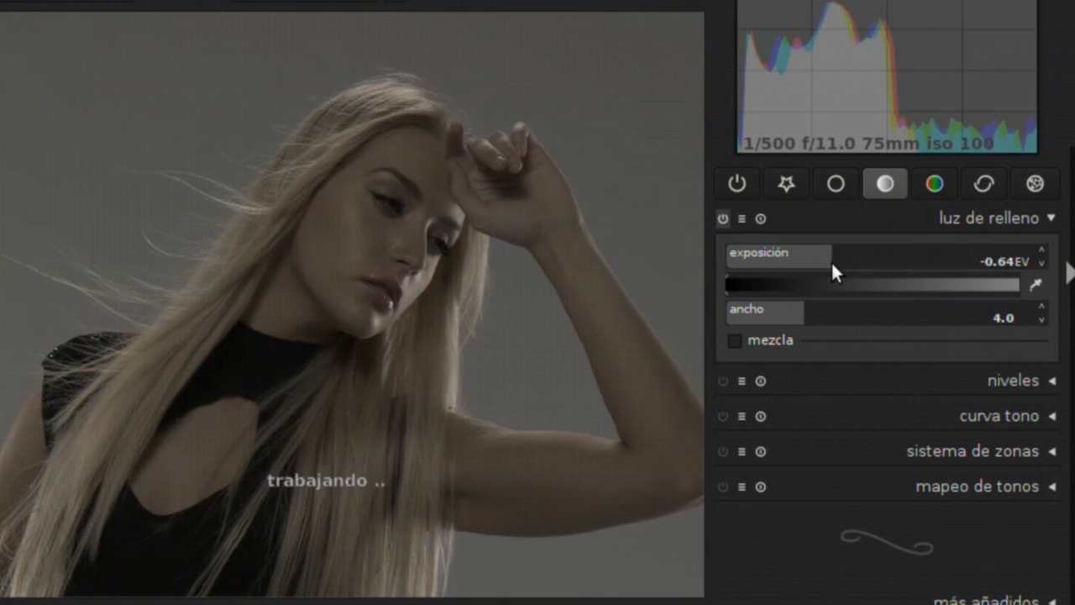
{"action": "left_click", "coordinate": [729, 290]}
{"action": "left_click_drag", "start_coordinate": [752, 291], "coordinate": [754, 291]}
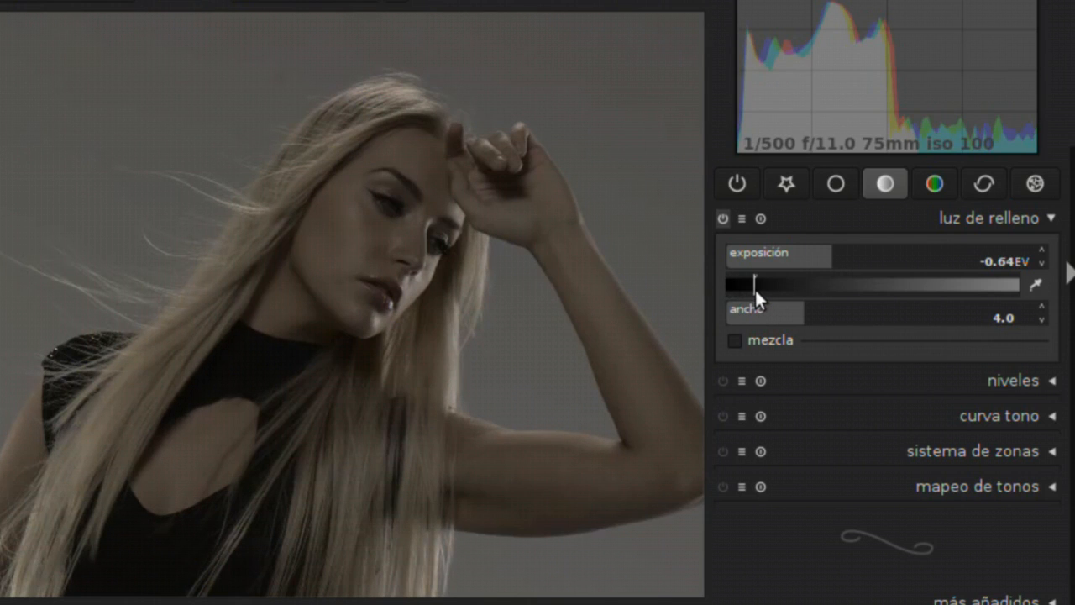
{"action": "mouse_move", "coordinate": [754, 287]}
{"action": "left_mouse_down"}
{"action": "mouse_move", "coordinate": [780, 286]}
{"action": "mouse_move", "coordinate": [720, 280]}
{"action": "left_mouse_up"}
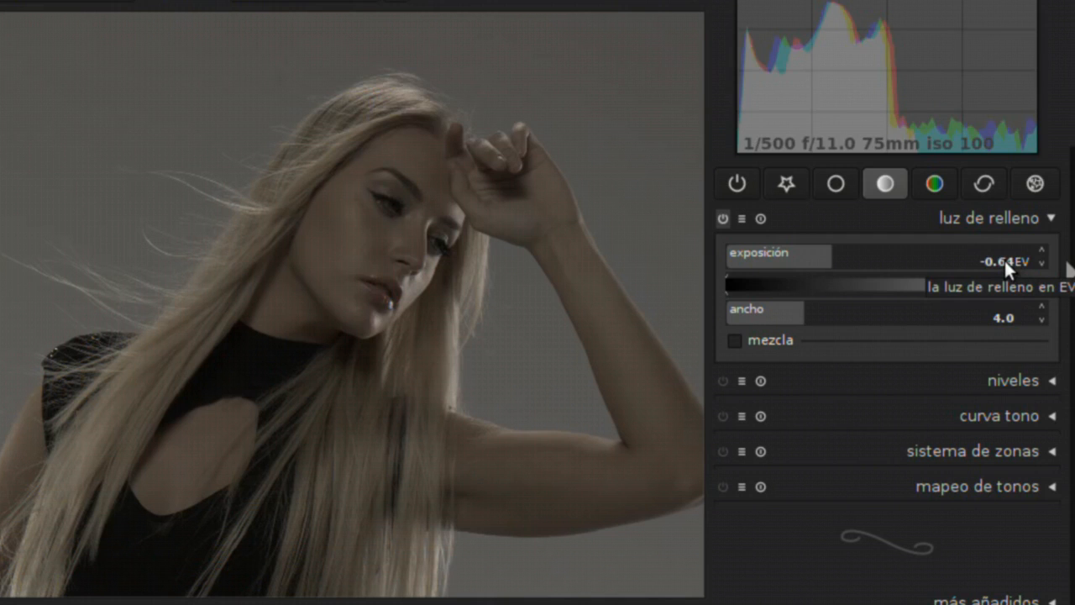
Try fill light exposures of +0.97 EV and +1.86 EV, ending at +0.70 EV
{"action": "left_click", "coordinate": [827, 257]}
{"action": "left_click_drag", "start_coordinate": [827, 258], "coordinate": [954, 268]}
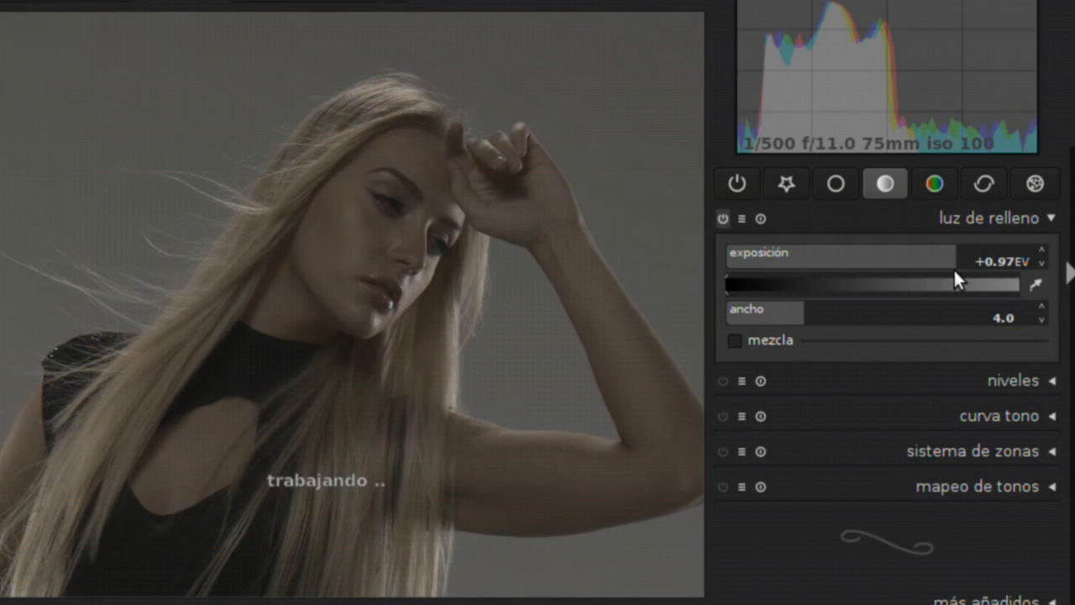
{"action": "scroll", "coordinate": [162, 360], "scroll_direction": "up", "scroll_amount": 4}
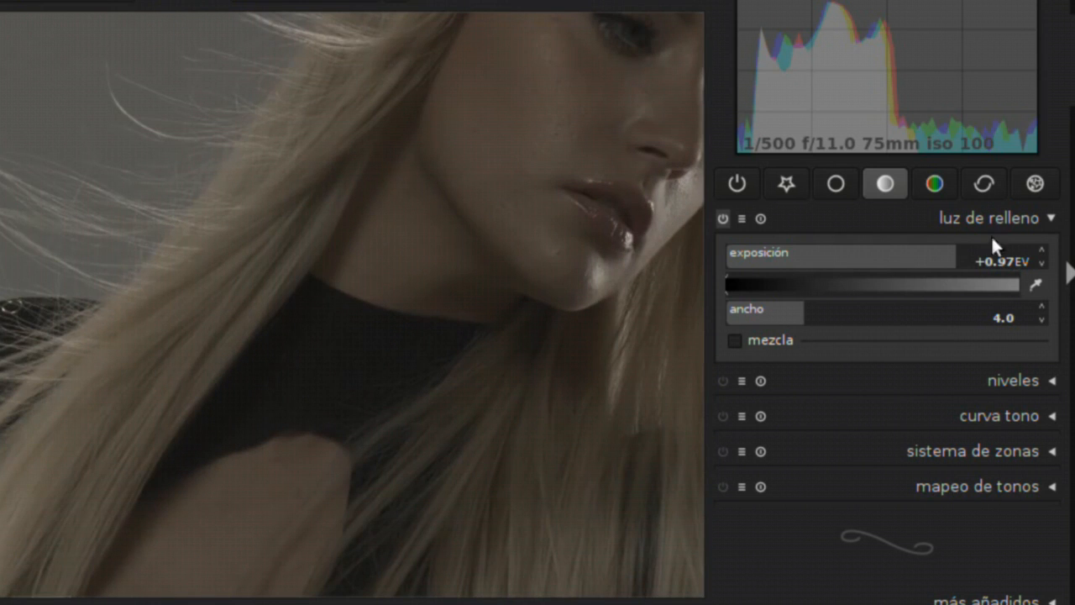
{"action": "left_click_drag", "start_coordinate": [960, 254], "coordinate": [1027, 260]}
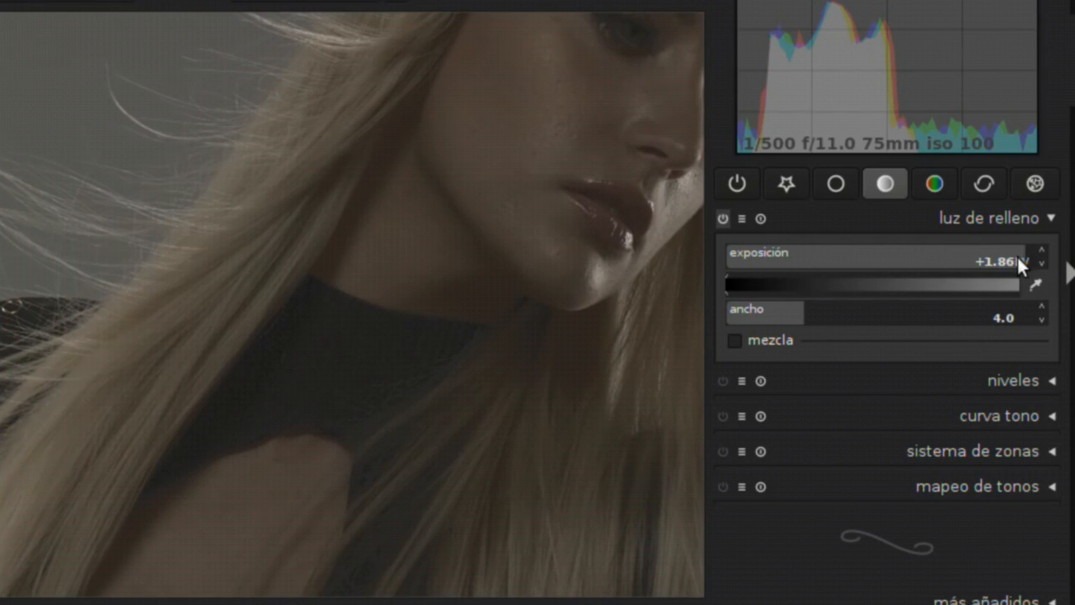
{"action": "left_click_drag", "start_coordinate": [1005, 247], "coordinate": [931, 260]}
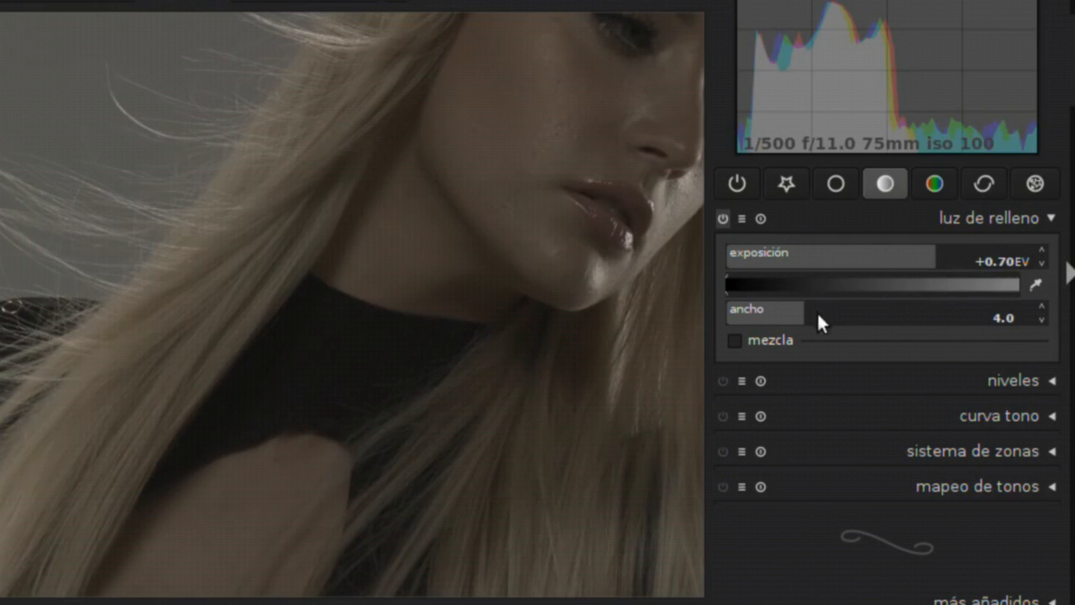
Try fill light widths of 8.1 and 7.8 on the model's upper body, ending at 6.4
{"action": "left_click_drag", "start_coordinate": [819, 311], "coordinate": [1043, 320]}
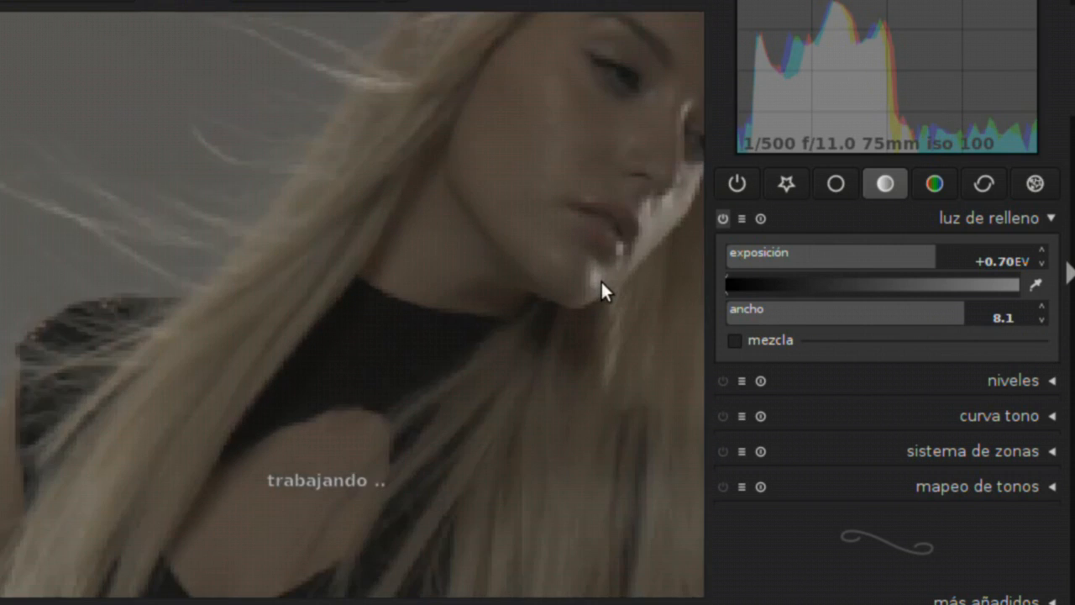
{"action": "scroll", "coordinate": [601, 280], "scroll_direction": "down", "scroll_amount": 3}
{"action": "left_click_drag", "start_coordinate": [601, 280], "coordinate": [429, 302]}
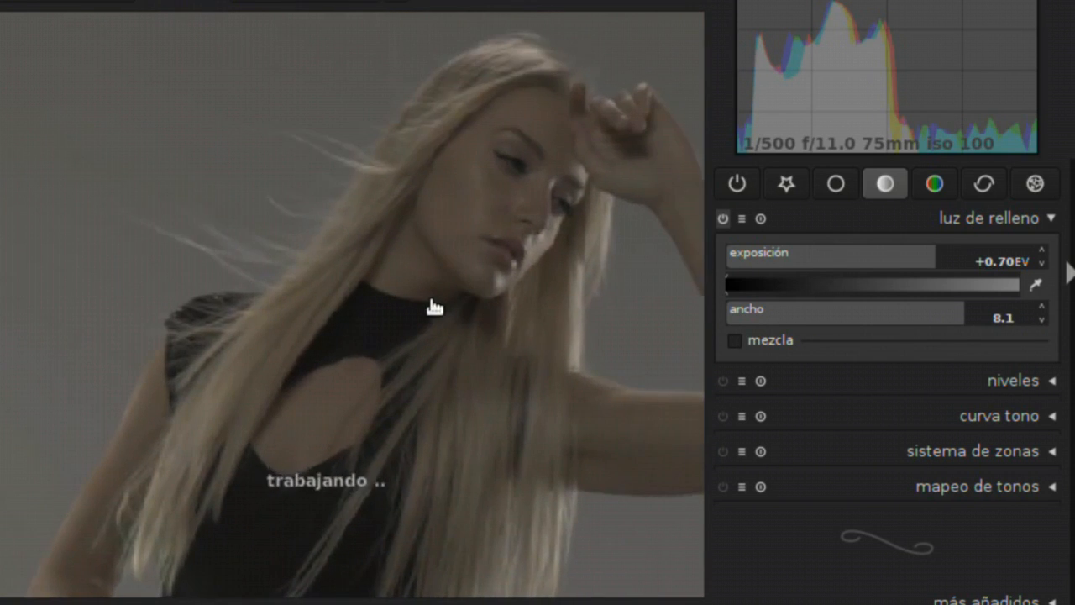
{"action": "left_click_drag", "start_coordinate": [958, 309], "coordinate": [823, 310]}
{"action": "left_click", "coordinate": [951, 323]}
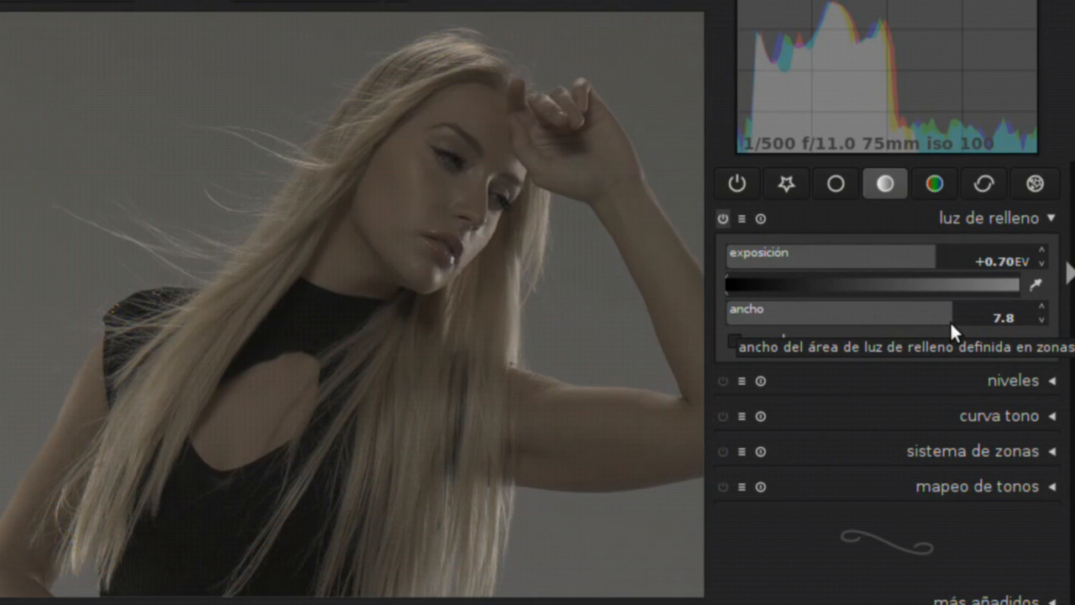
{"action": "left_click_drag", "start_coordinate": [948, 320], "coordinate": [896, 329]}
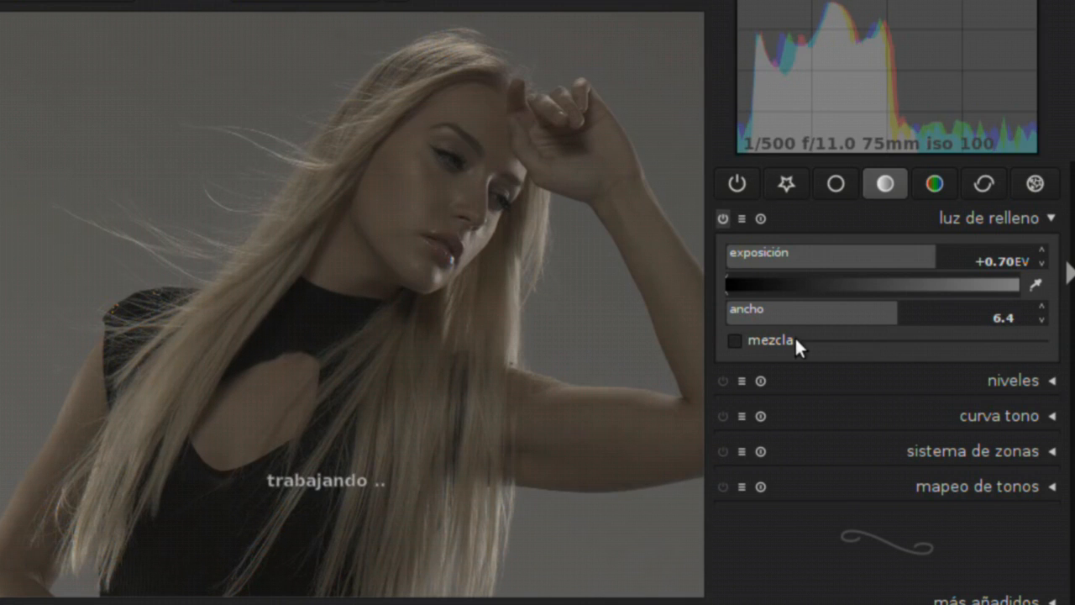
With the whole photo in view, try fill light widths of 5.0 and 6.9
{"action": "scroll", "coordinate": [505, 300], "scroll_direction": "down", "scroll_amount": 3}
{"action": "scroll", "coordinate": [506, 300], "scroll_direction": "down", "scroll_amount": 2}
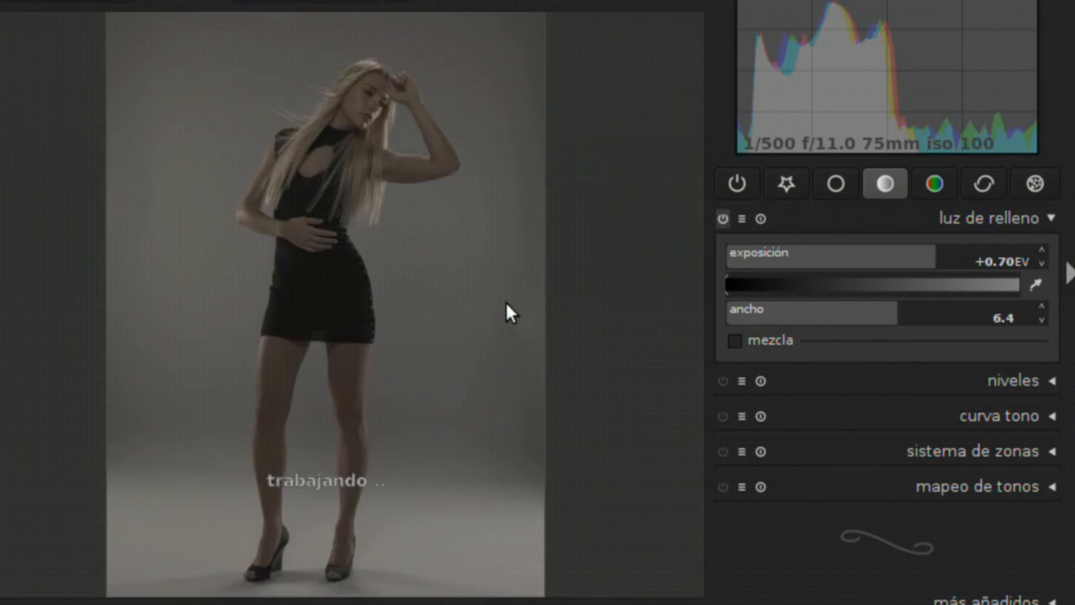
{"action": "left_click_drag", "start_coordinate": [894, 310], "coordinate": [843, 314]}
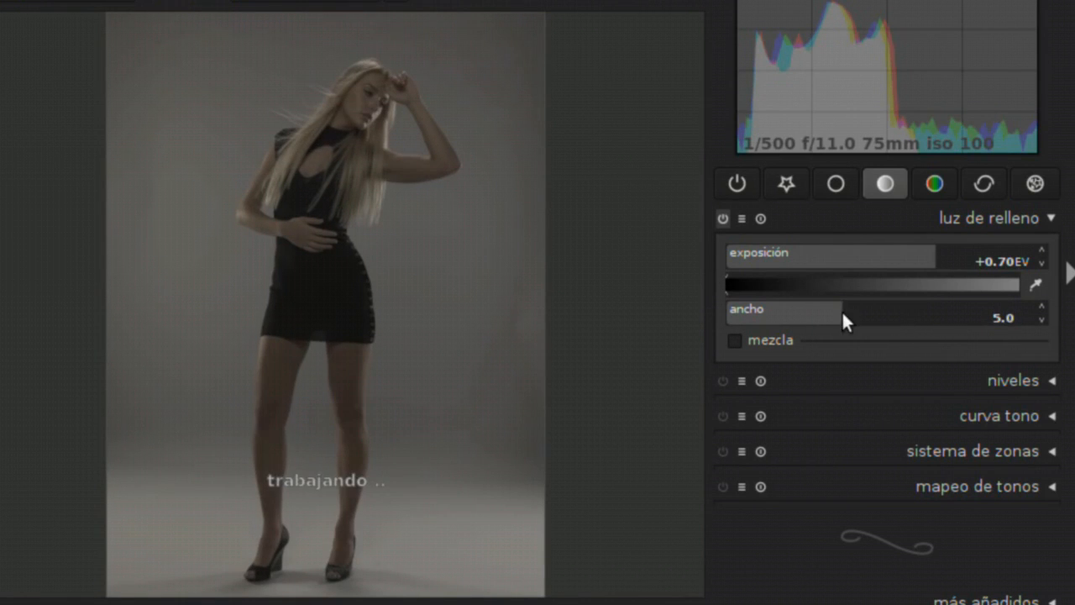
{"action": "left_click", "coordinate": [904, 316]}
{"action": "mouse_move", "coordinate": [909, 315]}
{"action": "left_mouse_down"}
{"action": "mouse_move", "coordinate": [954, 319]}
{"action": "mouse_move", "coordinate": [864, 310]}
{"action": "mouse_move", "coordinate": [915, 307]}
{"action": "left_mouse_up"}
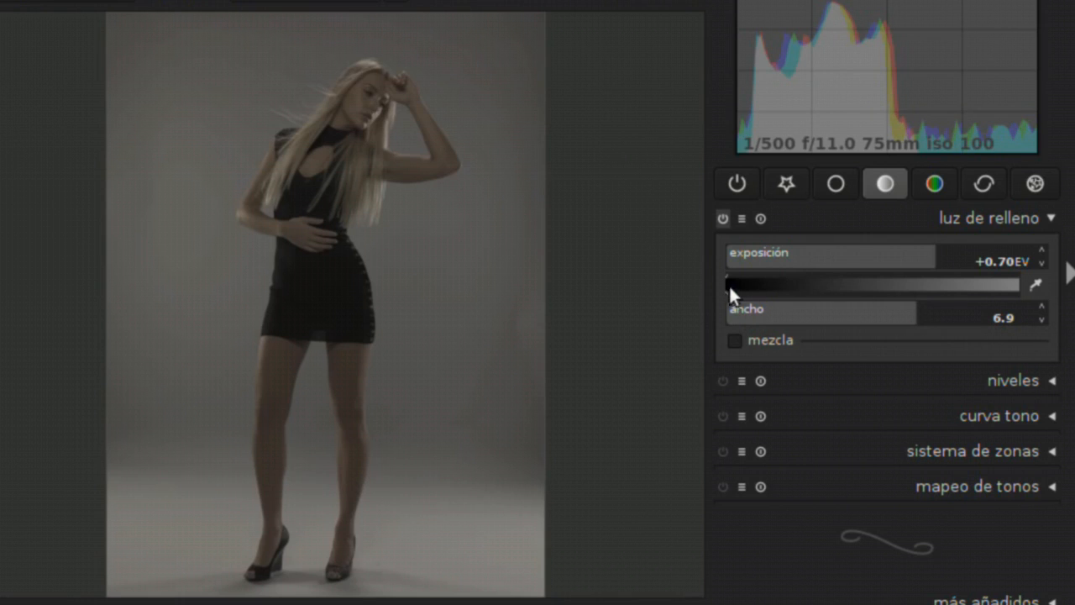
Target slightly lighter shadows than black with the fill light, using an exposure of +0.15 EV and a width of 7.2
{"action": "mouse_move", "coordinate": [729, 289]}
{"action": "left_mouse_down"}
{"action": "mouse_move", "coordinate": [833, 292]}
{"action": "mouse_move", "coordinate": [754, 271]}
{"action": "mouse_move", "coordinate": [807, 290]}
{"action": "mouse_move", "coordinate": [1015, 314]}
{"action": "mouse_move", "coordinate": [906, 289]}
{"action": "mouse_move", "coordinate": [761, 280]}
{"action": "left_mouse_up"}
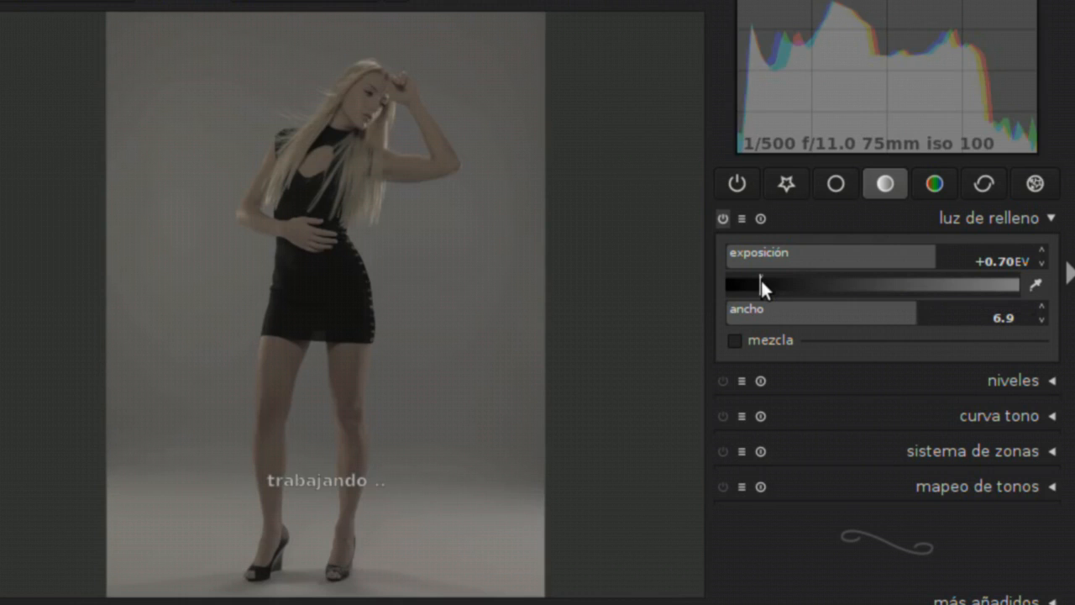
{"action": "mouse_move", "coordinate": [936, 246]}
{"action": "left_mouse_down"}
{"action": "mouse_move", "coordinate": [854, 248]}
{"action": "mouse_move", "coordinate": [891, 249]}
{"action": "left_mouse_up"}
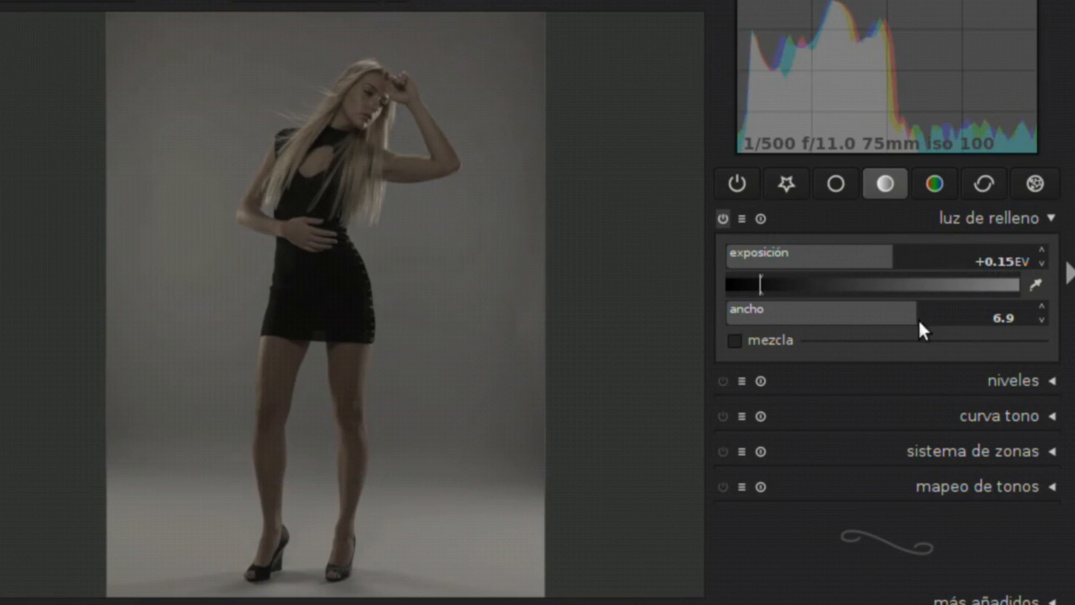
{"action": "mouse_move", "coordinate": [922, 306]}
{"action": "left_mouse_down"}
{"action": "mouse_move", "coordinate": [991, 314]}
{"action": "mouse_move", "coordinate": [924, 310]}
{"action": "left_mouse_up"}
Compare the model's face and hair up close with the fill light switched off and on, leaving it enabled
{"action": "middle_click", "coordinate": [375, 218]}
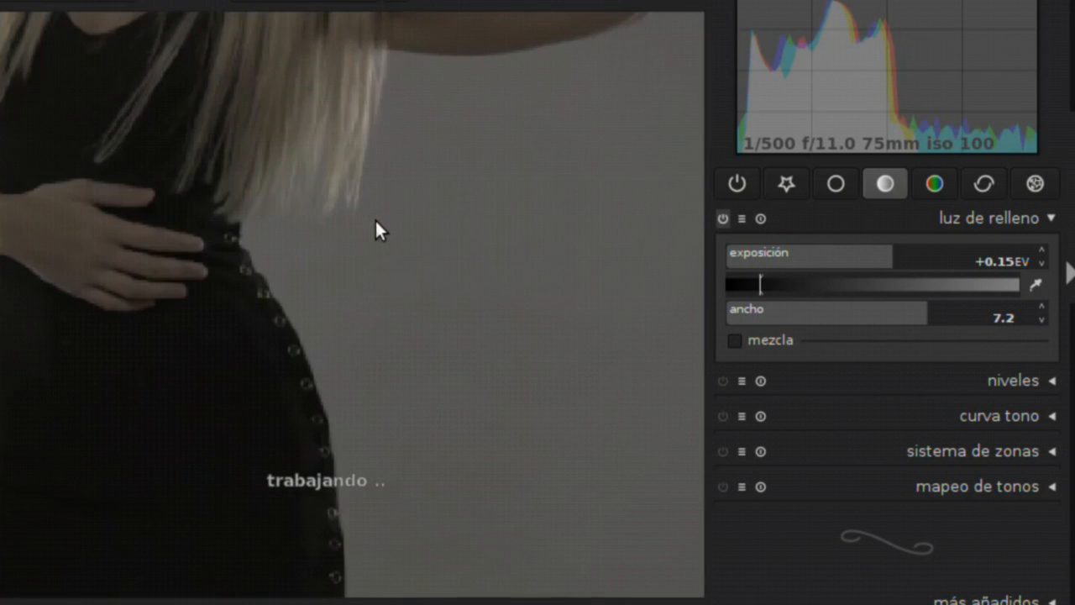
{"action": "left_click_drag", "start_coordinate": [193, 115], "coordinate": [412, 444]}
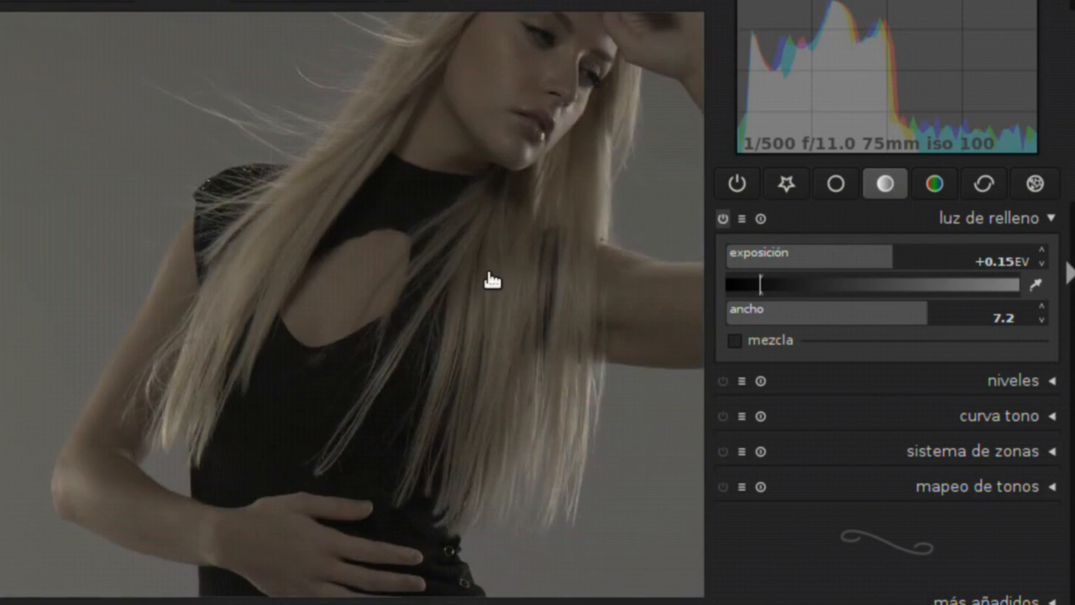
{"action": "left_click_drag", "start_coordinate": [492, 279], "coordinate": [394, 336]}
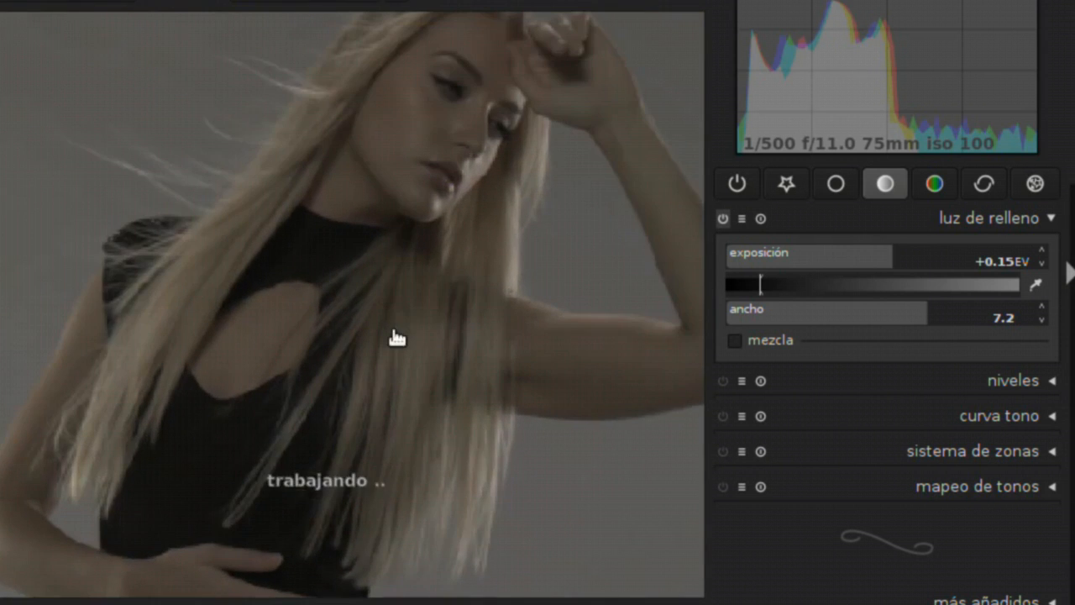
{"action": "left_click", "coordinate": [719, 216]}
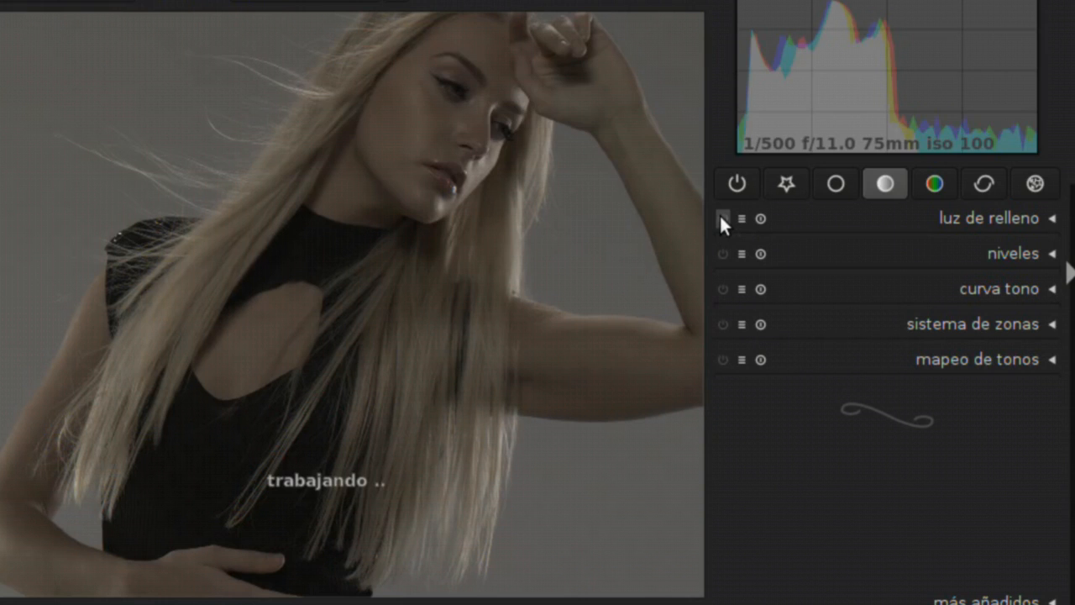
{"action": "left_click", "coordinate": [720, 217]}
{"action": "left_click", "coordinate": [720, 216]}
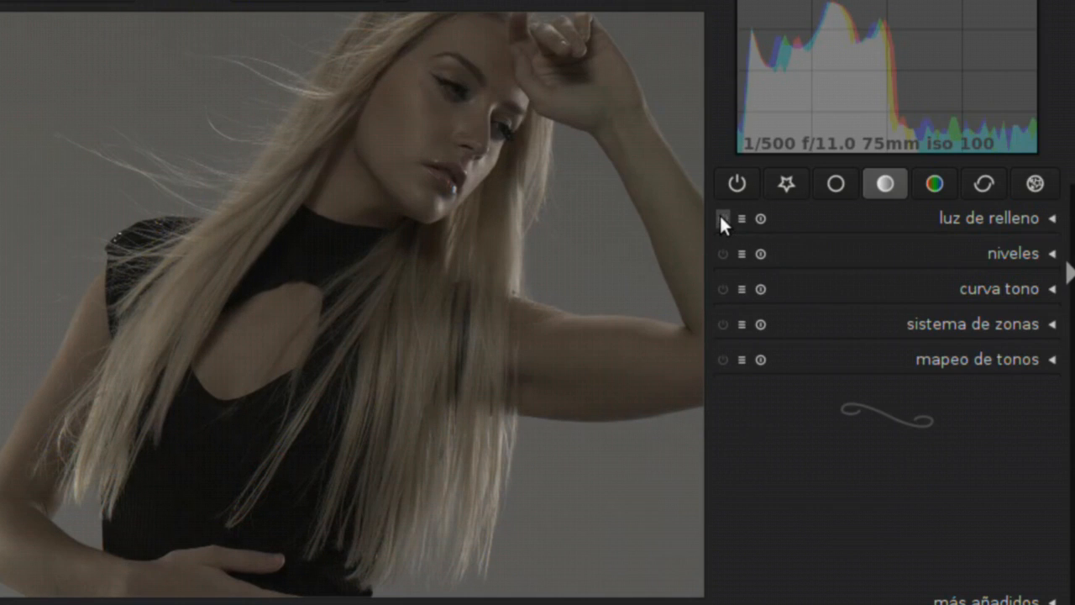
{"action": "left_click", "coordinate": [720, 217]}
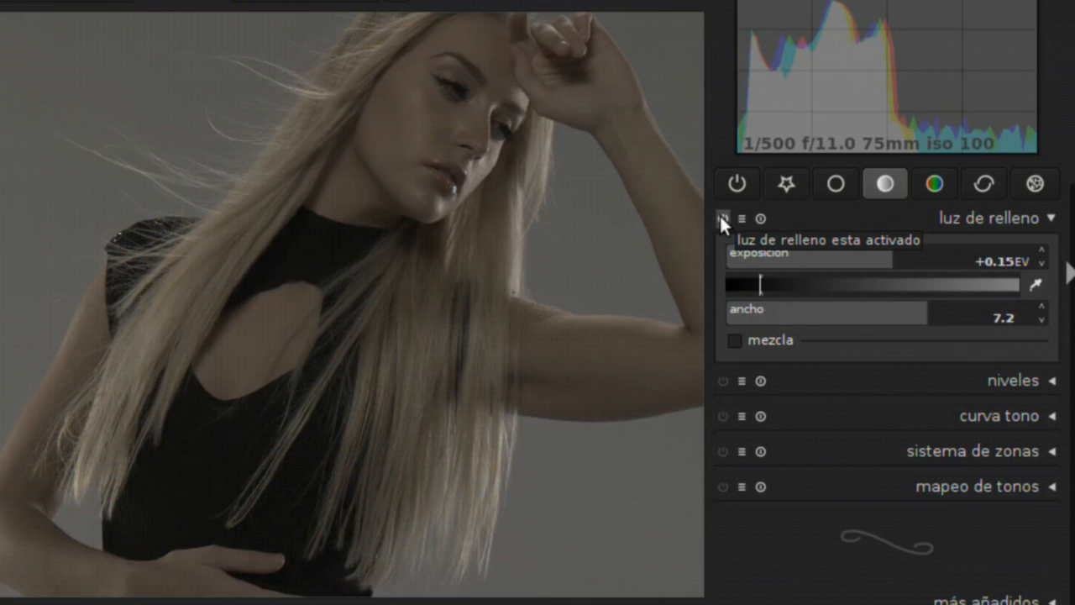
Collapse the fill light settings and expand the levels (niveles) module
{"action": "left_click", "coordinate": [1012, 215]}
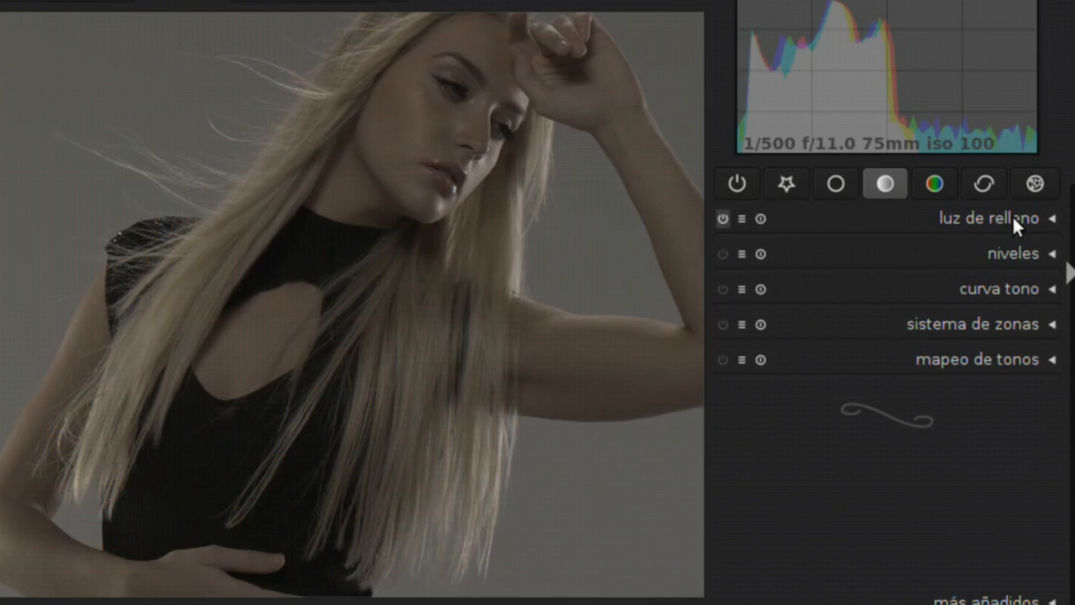
{"action": "left_click", "coordinate": [1012, 263]}
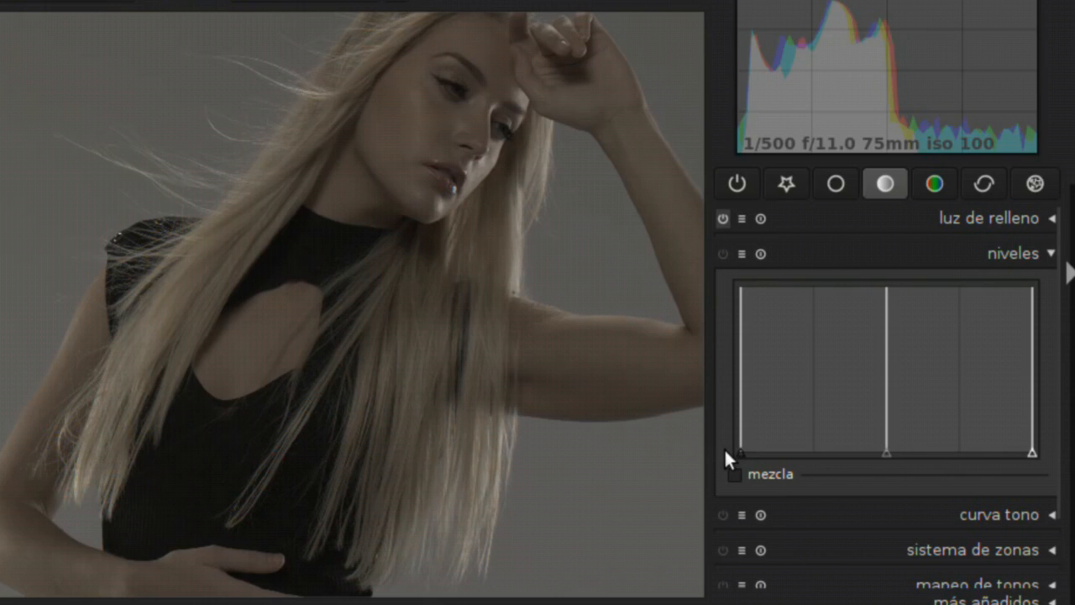
With the whole photo in view, try raising the levels black point to the histogram's highest peak and return it to the darkest end
{"action": "mouse_move", "coordinate": [744, 451]}
{"action": "left_mouse_down"}
{"action": "mouse_move", "coordinate": [771, 452]}
{"action": "mouse_move", "coordinate": [738, 450]}
{"action": "left_mouse_up"}
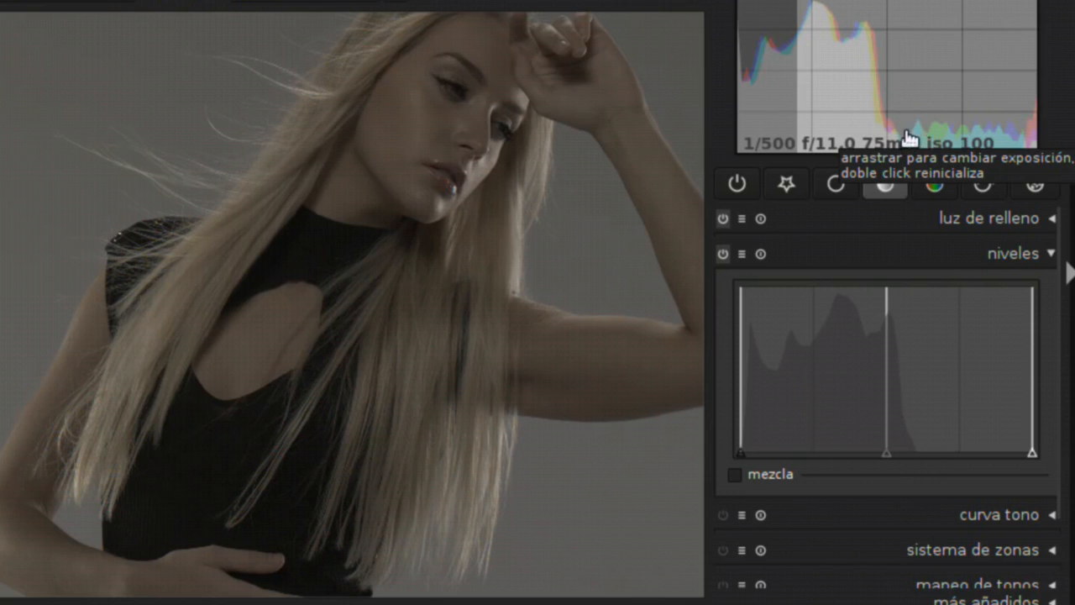
{"action": "middle_click", "coordinate": [336, 215]}
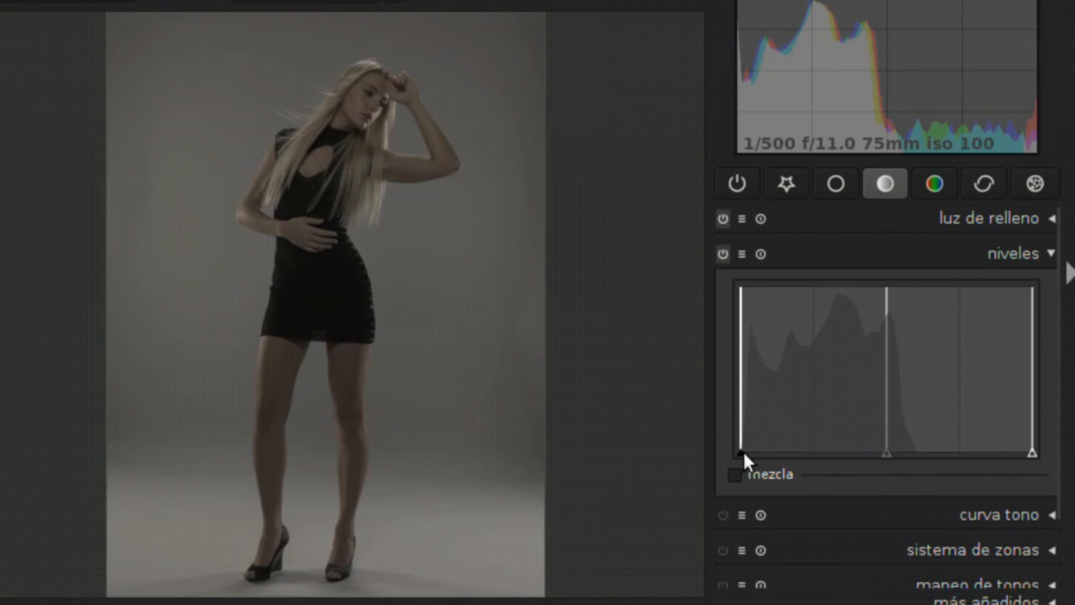
{"action": "left_click_drag", "start_coordinate": [743, 450], "coordinate": [839, 461]}
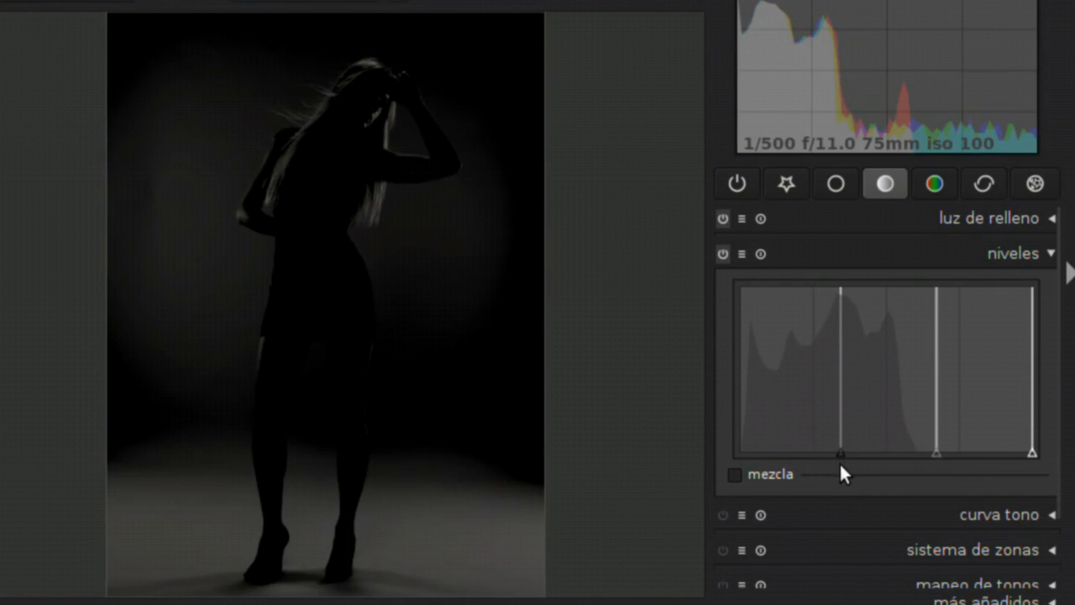
{"action": "left_click_drag", "start_coordinate": [839, 461], "coordinate": [741, 449]}
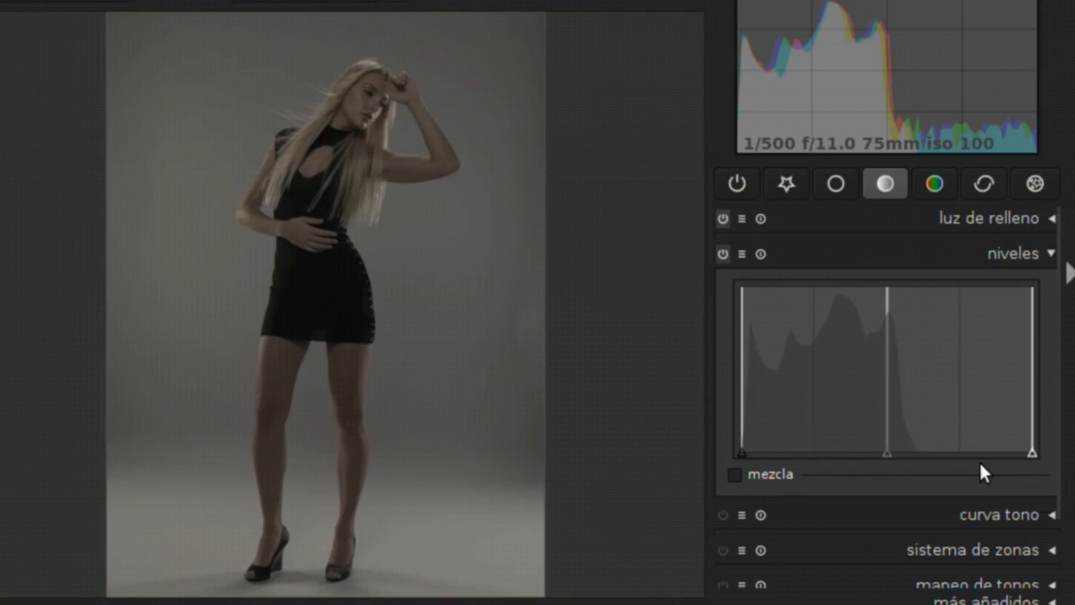
Lower the levels white point to the bright end of the histogram data and check the model's hand and dress up close
{"action": "left_click_drag", "start_coordinate": [1036, 454], "coordinate": [912, 448]}
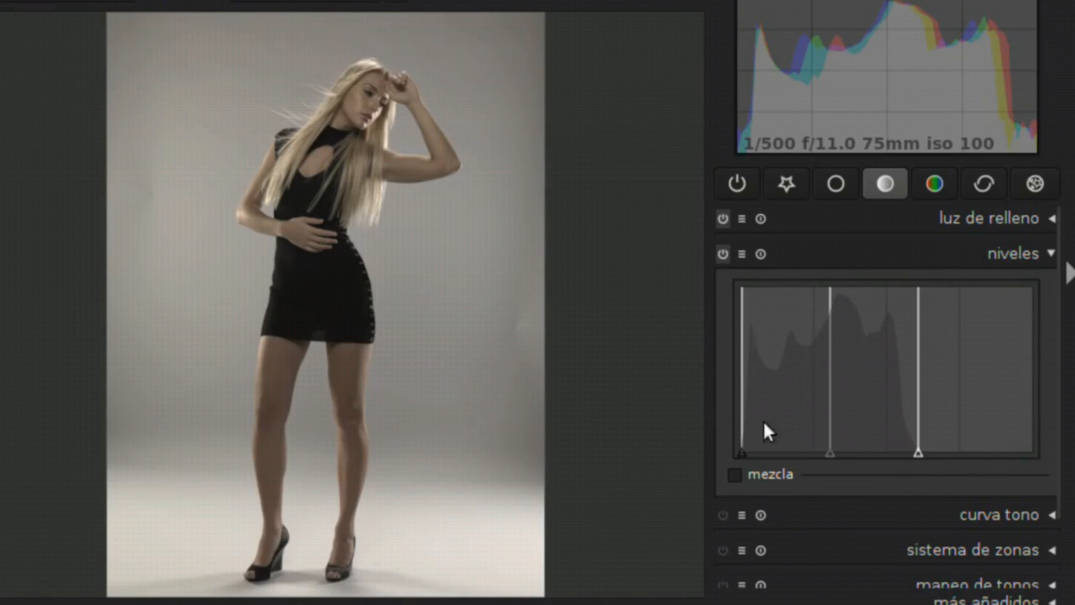
{"action": "left_click_drag", "start_coordinate": [916, 446], "coordinate": [1074, 472]}
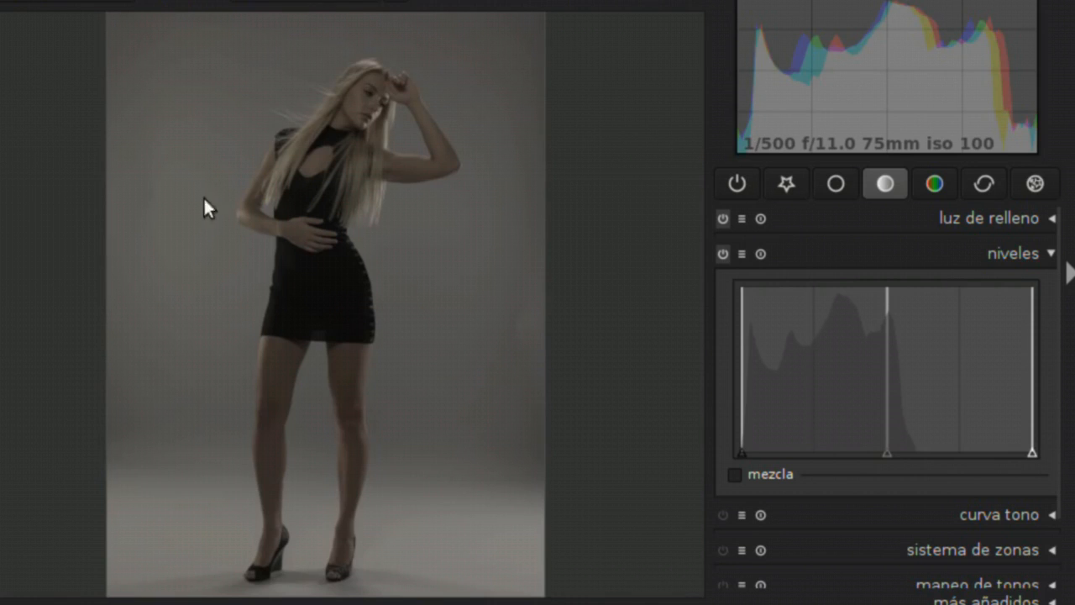
{"action": "left_click_drag", "start_coordinate": [1029, 450], "coordinate": [917, 452]}
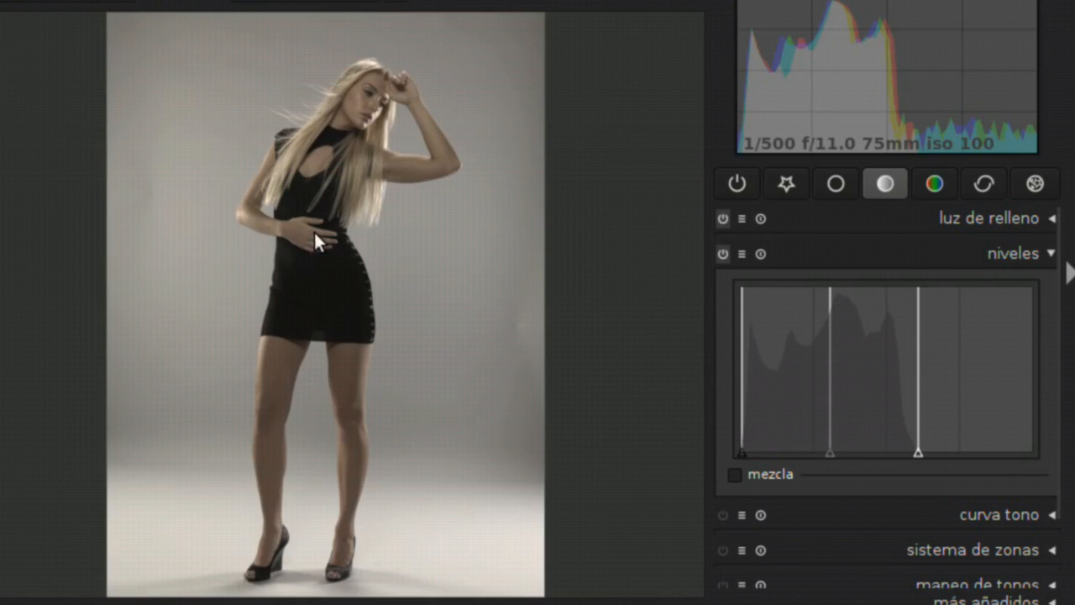
{"action": "middle_click", "coordinate": [282, 224]}
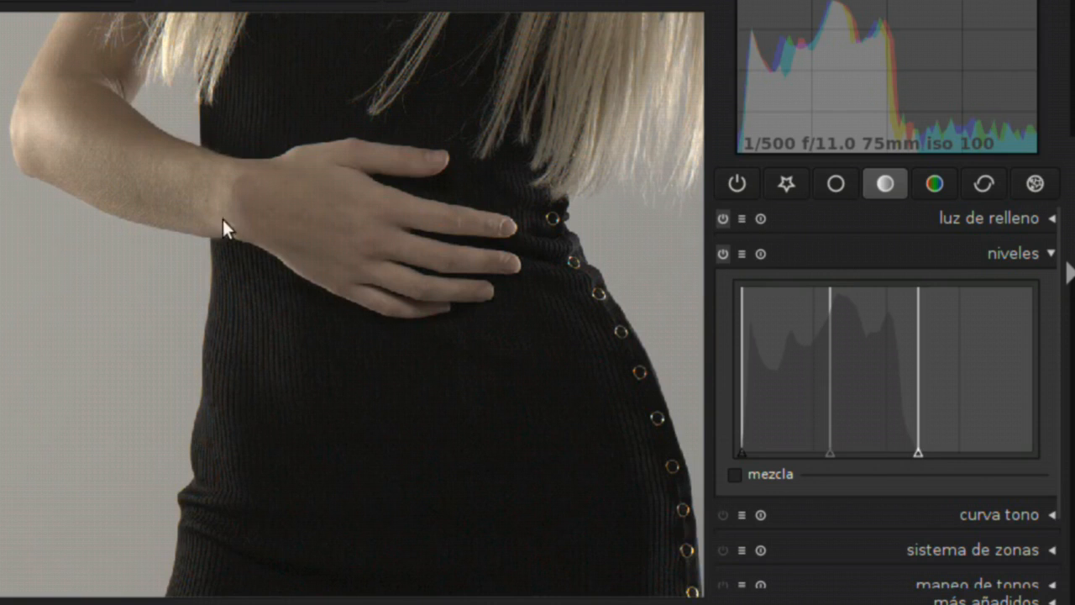
{"action": "middle_click", "coordinate": [228, 280]}
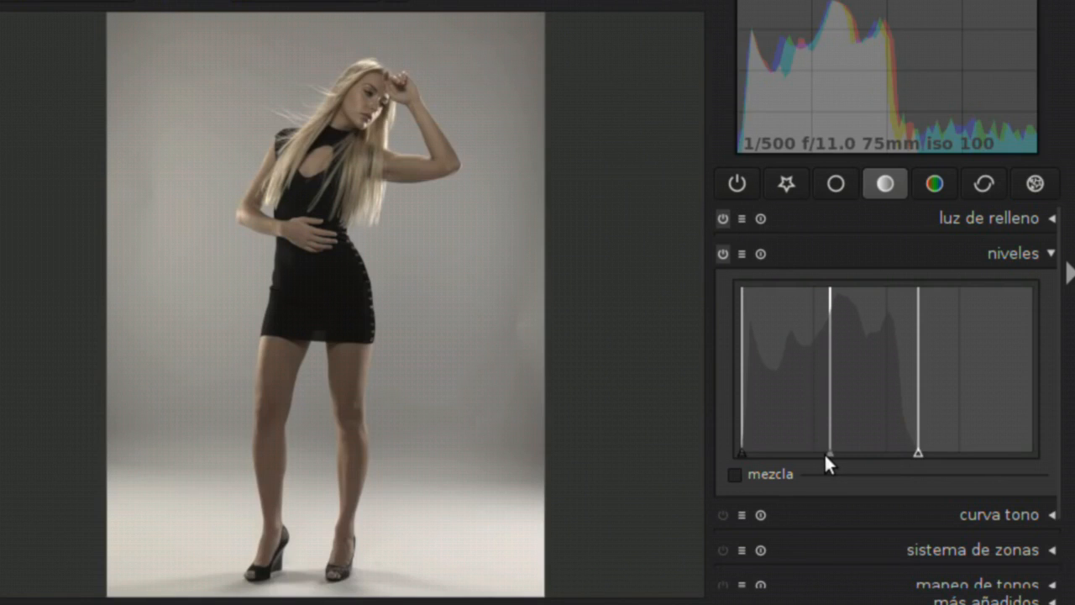
Fine-tune the levels with the black point at the darkest end, the white point just past the histogram's bright edge and the gray point midway
{"action": "mouse_move", "coordinate": [829, 446]}
{"action": "left_mouse_down"}
{"action": "mouse_move", "coordinate": [811, 439]}
{"action": "mouse_move", "coordinate": [848, 445]}
{"action": "mouse_move", "coordinate": [802, 431]}
{"action": "mouse_move", "coordinate": [825, 437]}
{"action": "left_mouse_up"}
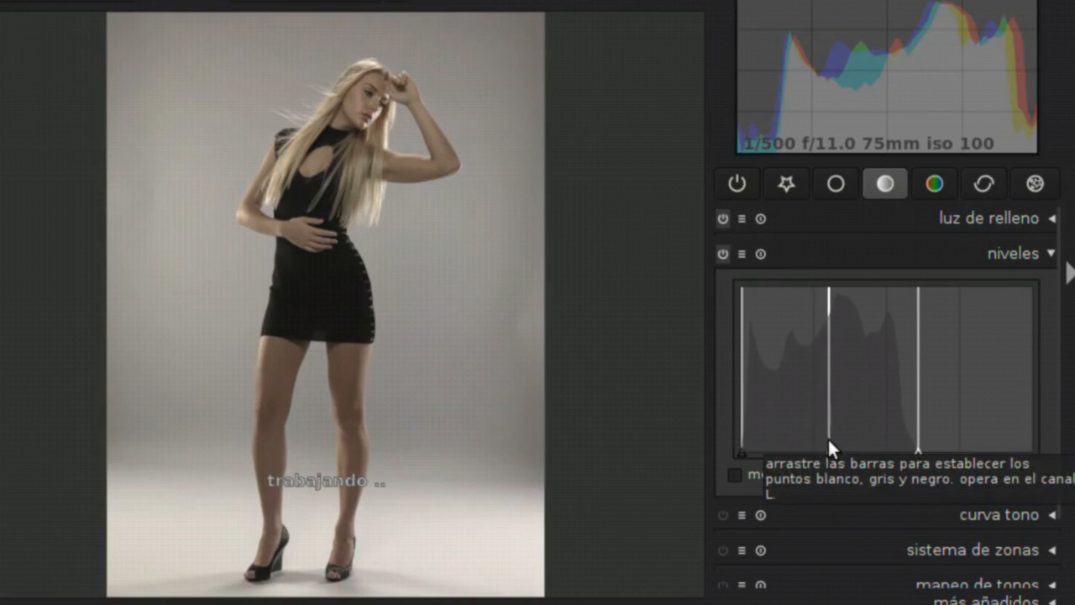
{"action": "left_click_drag", "start_coordinate": [830, 453], "coordinate": [829, 450]}
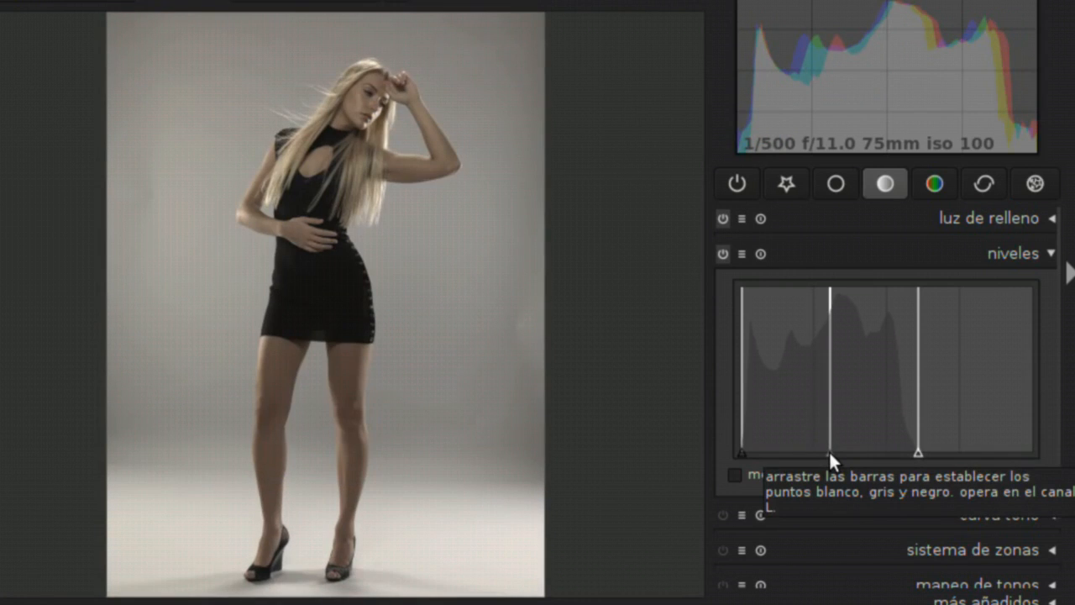
{"action": "mouse_move", "coordinate": [920, 452]}
{"action": "left_mouse_down"}
{"action": "mouse_move", "coordinate": [1032, 465]}
{"action": "mouse_move", "coordinate": [921, 466]}
{"action": "left_mouse_up"}
{"action": "mouse_move", "coordinate": [742, 447]}
{"action": "left_mouse_down"}
{"action": "mouse_move", "coordinate": [789, 460]}
{"action": "mouse_move", "coordinate": [735, 450]}
{"action": "left_mouse_up"}
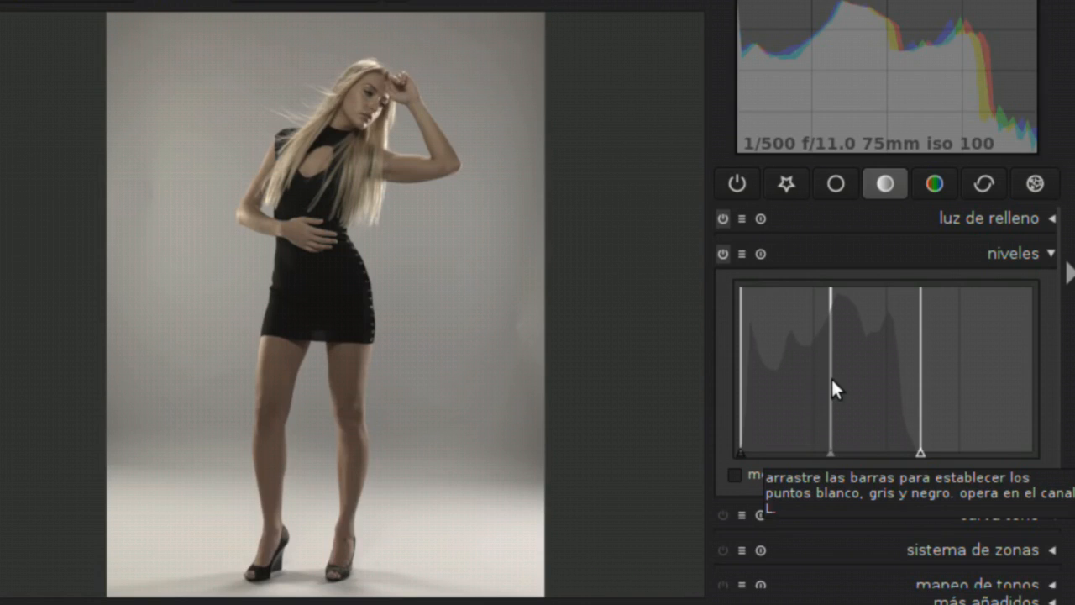
Switch off levels and fill light to view the photo without them, and re-enable both
{"action": "left_click", "coordinate": [723, 254]}
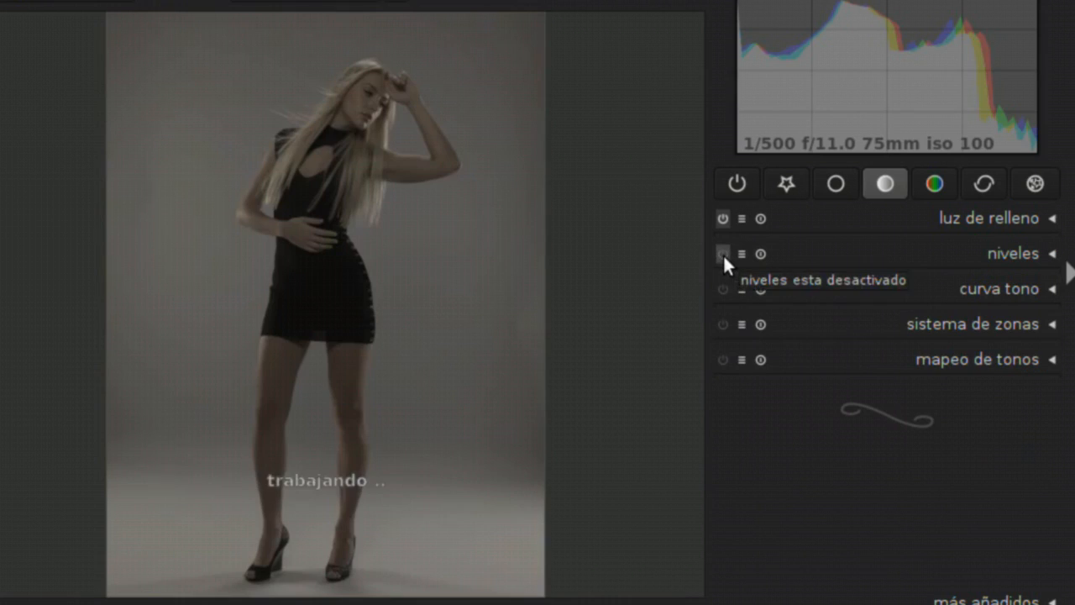
{"action": "left_click", "coordinate": [721, 219]}
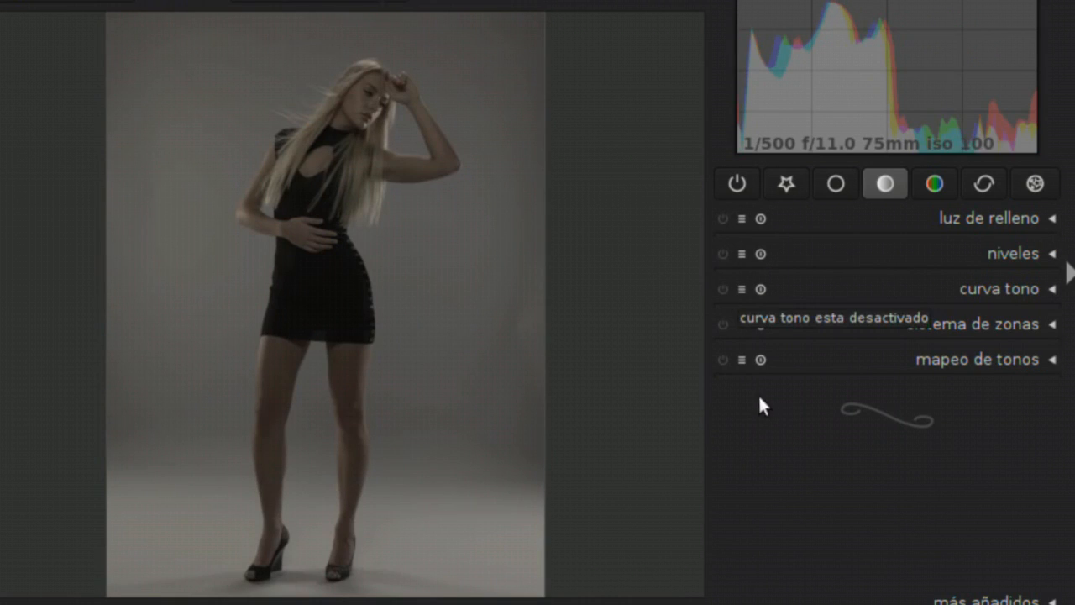
{"action": "left_click", "coordinate": [722, 217]}
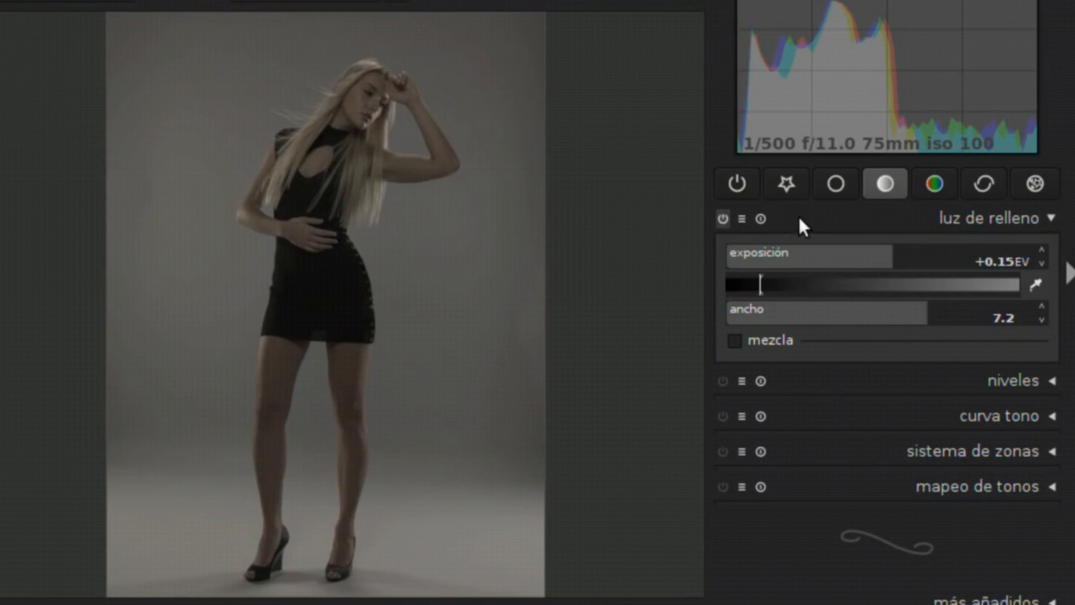
{"action": "left_click", "coordinate": [798, 215]}
{"action": "left_click", "coordinate": [724, 253]}
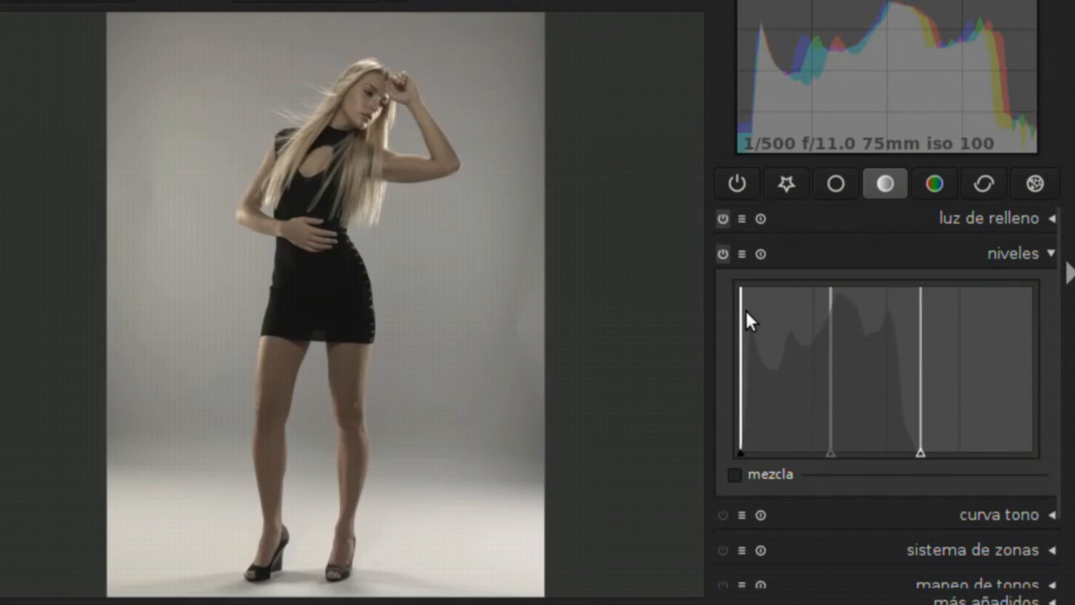
Compare the model's face and hair up close with levels switched off and on, leaving the module enabled
{"action": "middle_click", "coordinate": [262, 151]}
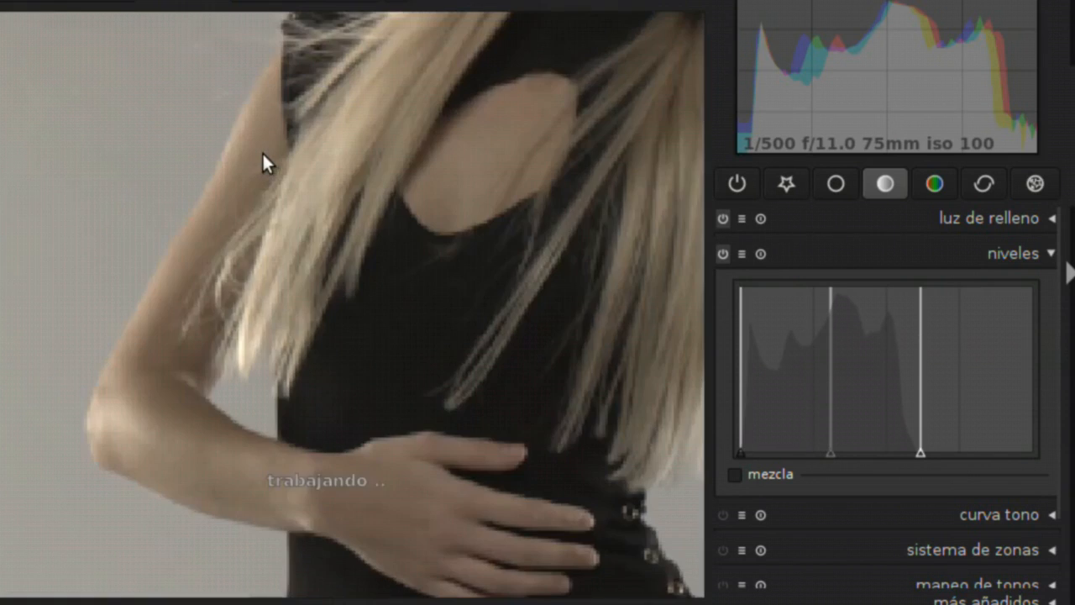
{"action": "left_click_drag", "start_coordinate": [535, 207], "coordinate": [355, 363]}
{"action": "left_click_drag", "start_coordinate": [592, 145], "coordinate": [422, 280]}
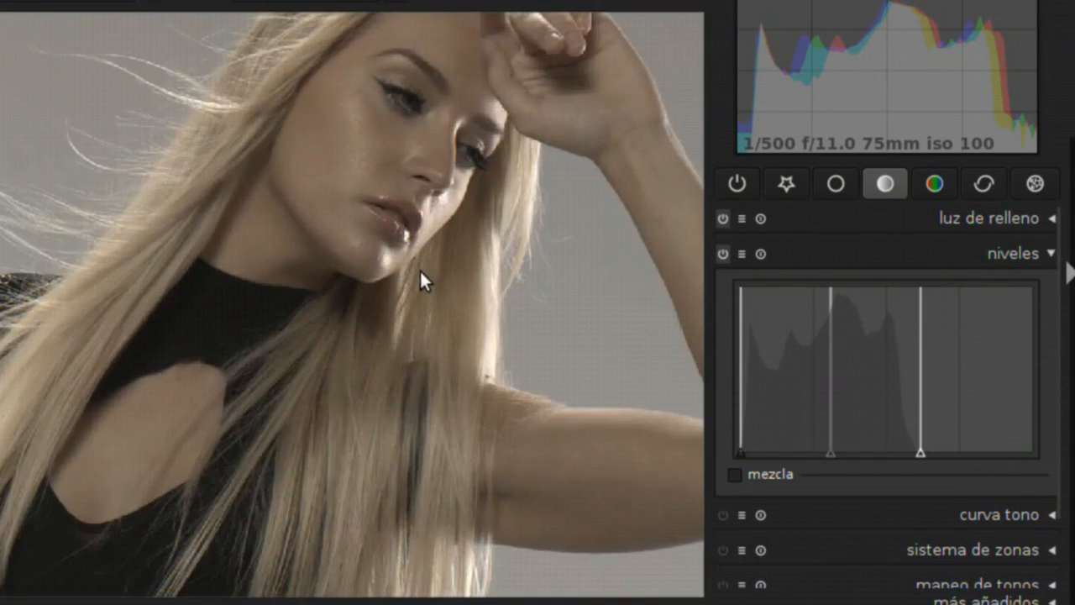
{"action": "left_click_drag", "start_coordinate": [418, 407], "coordinate": [446, 496]}
{"action": "left_click", "coordinate": [723, 254]}
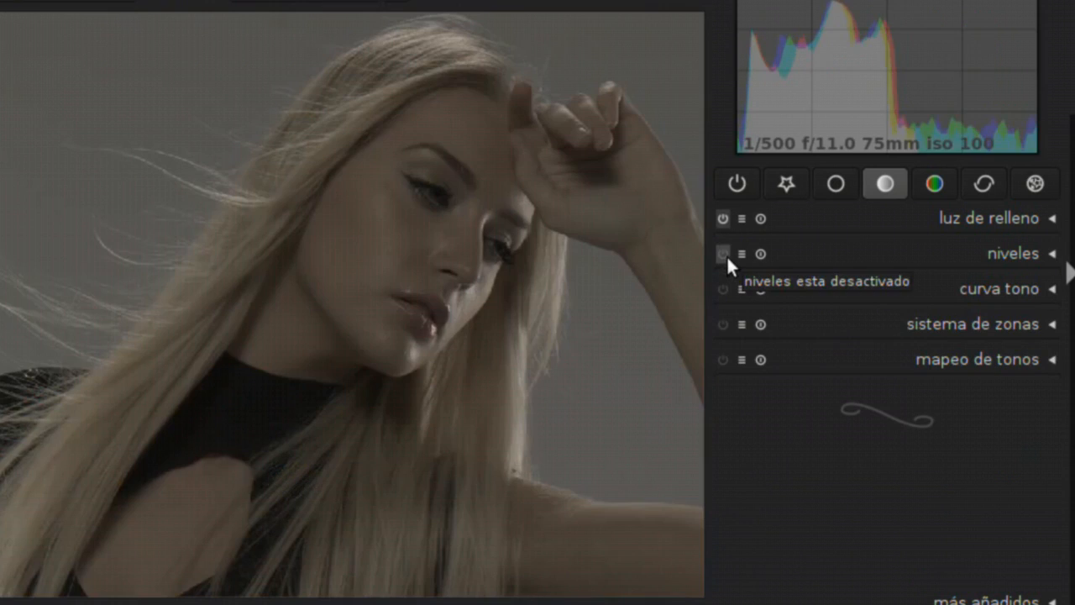
{"action": "left_click", "coordinate": [724, 253]}
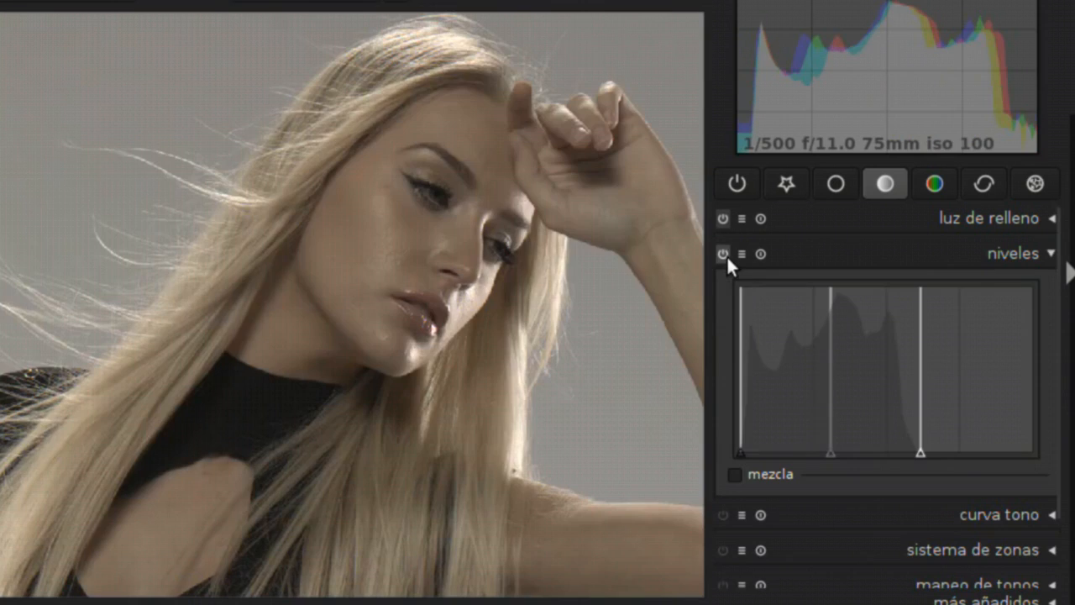
Collapse the levels settings and disable both the levels and fill light modules
{"action": "left_click", "coordinate": [1001, 252]}
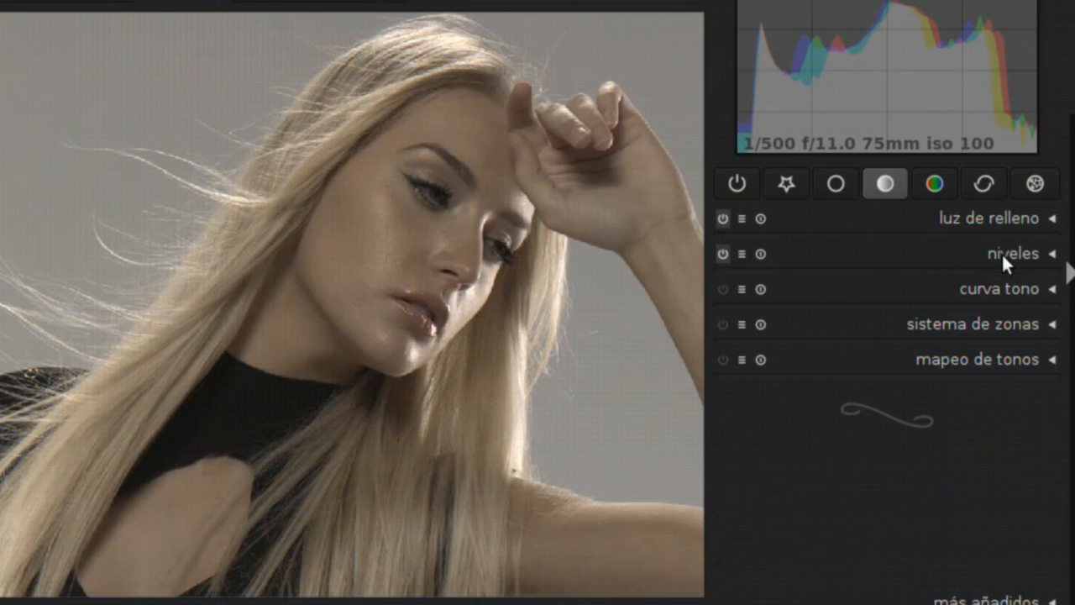
{"action": "left_click", "coordinate": [723, 250]}
{"action": "left_click", "coordinate": [726, 223]}
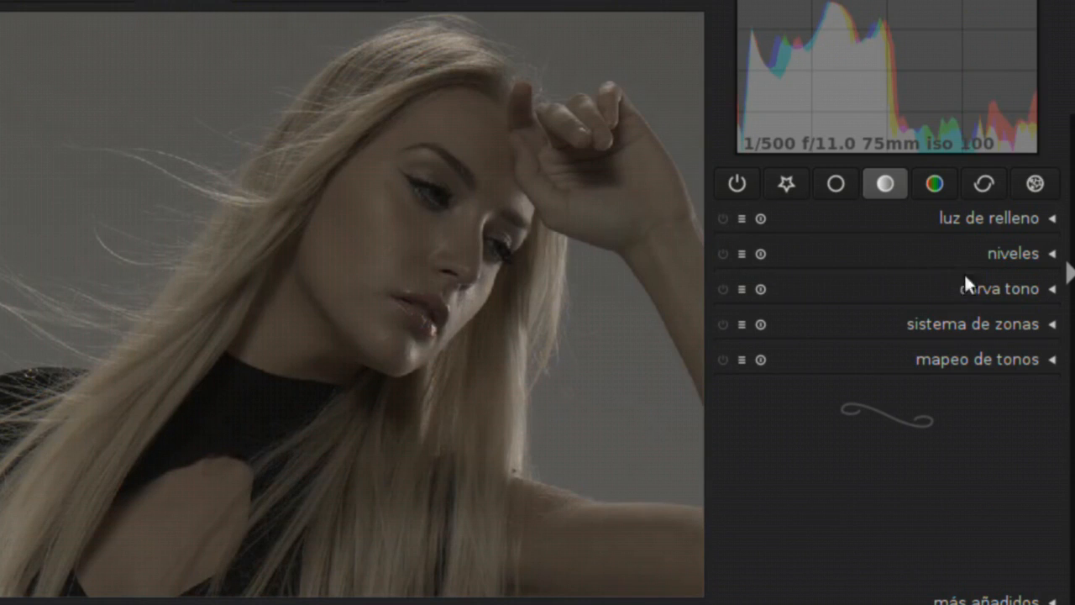
Expand the tone curve (curva tono) module and bring its whole L curve graph into view
{"action": "left_click", "coordinate": [978, 288]}
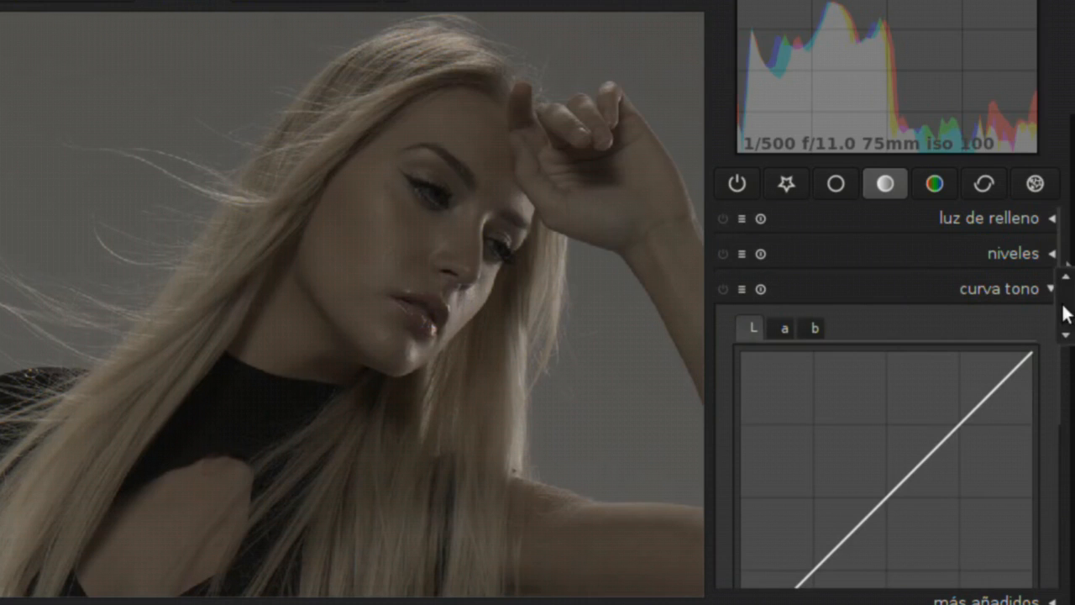
{"action": "scroll", "coordinate": [1059, 337], "scroll_direction": "down", "scroll_amount": 1}
{"action": "scroll", "coordinate": [1060, 339], "scroll_direction": "down", "scroll_amount": 1}
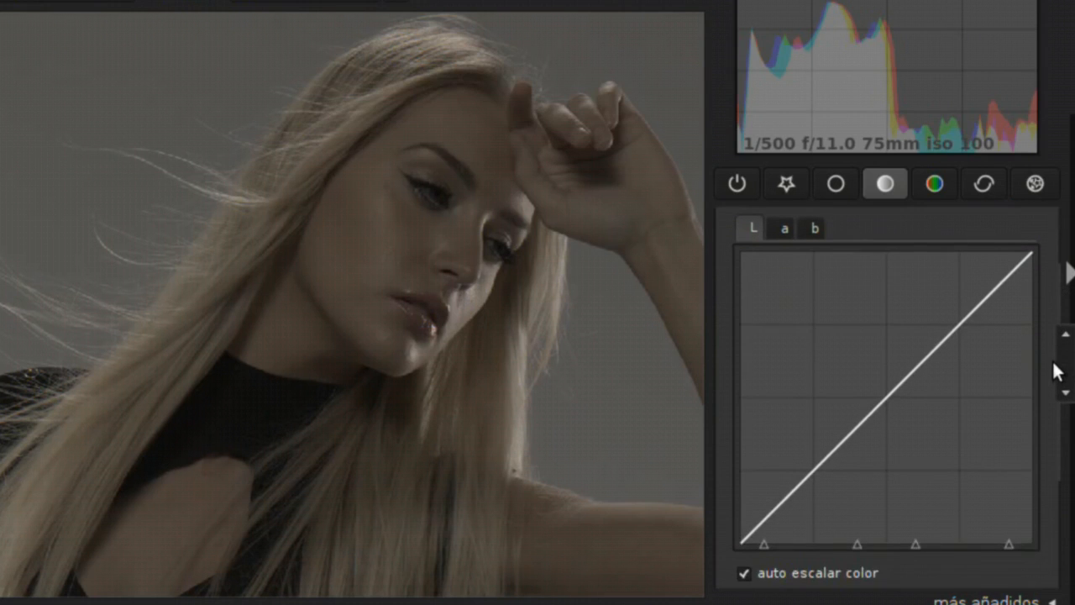
{"action": "scroll", "coordinate": [1051, 343], "scroll_direction": "up", "scroll_amount": 2}
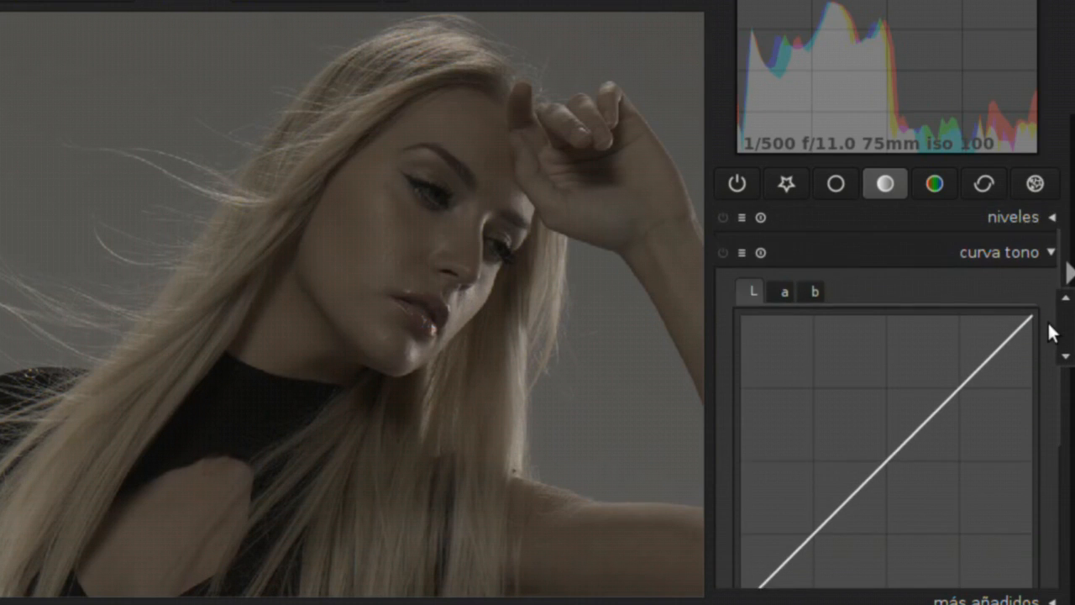
{"action": "scroll", "coordinate": [1050, 324], "scroll_direction": "down", "scroll_amount": 1}
{"action": "scroll", "coordinate": [1054, 343], "scroll_direction": "down", "scroll_amount": 1}
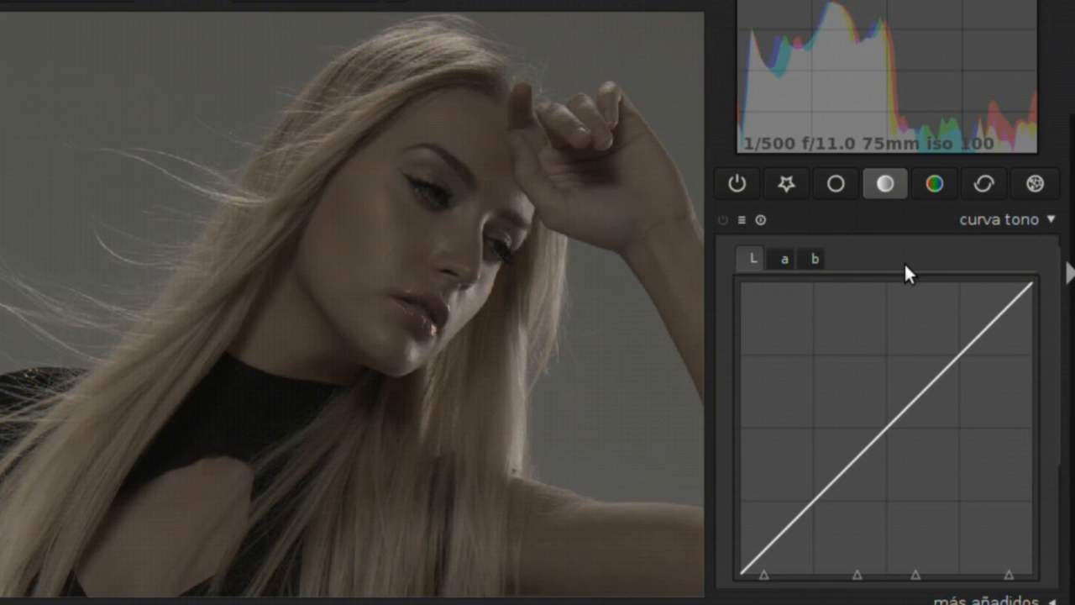
Examine the tone curve's a and b channels and return to the L channel
{"action": "left_click", "coordinate": [786, 259]}
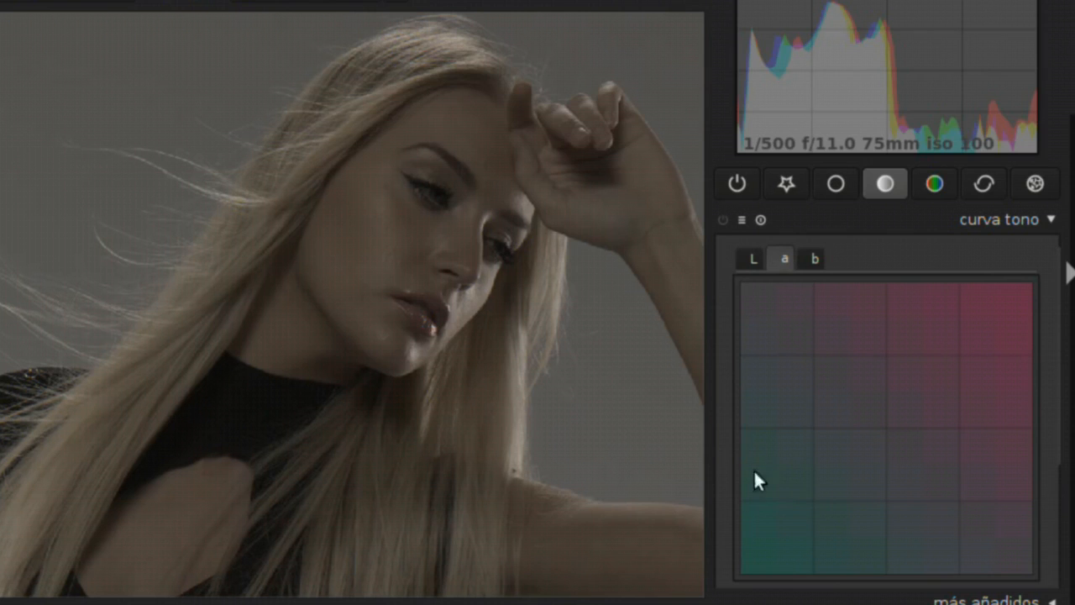
{"action": "left_click", "coordinate": [816, 259]}
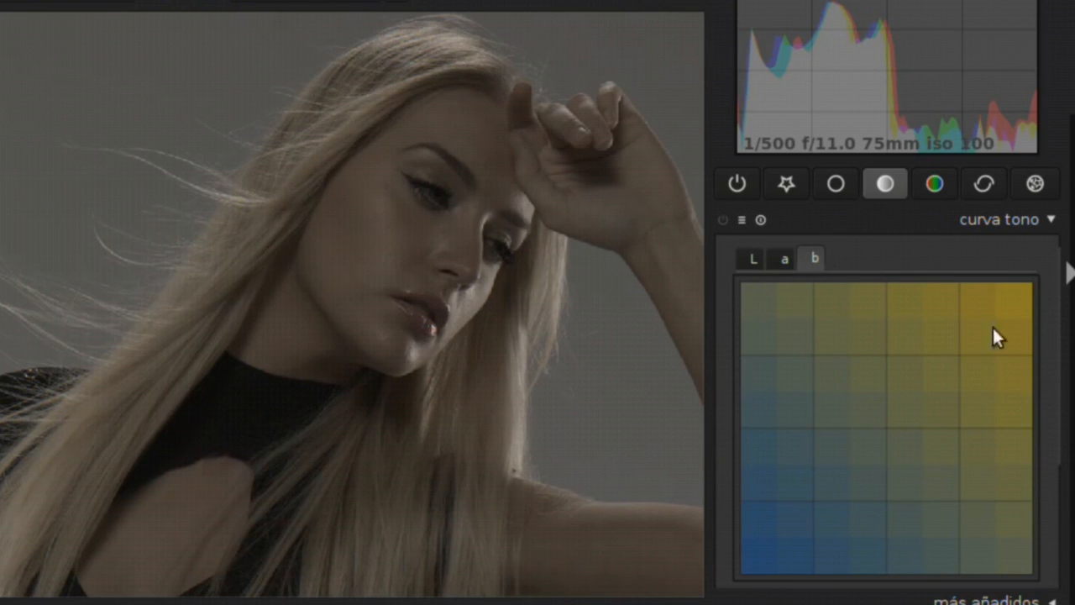
{"action": "left_click", "coordinate": [783, 257]}
{"action": "left_click", "coordinate": [816, 257]}
{"action": "left_click", "coordinate": [788, 257]}
{"action": "left_click", "coordinate": [756, 257]}
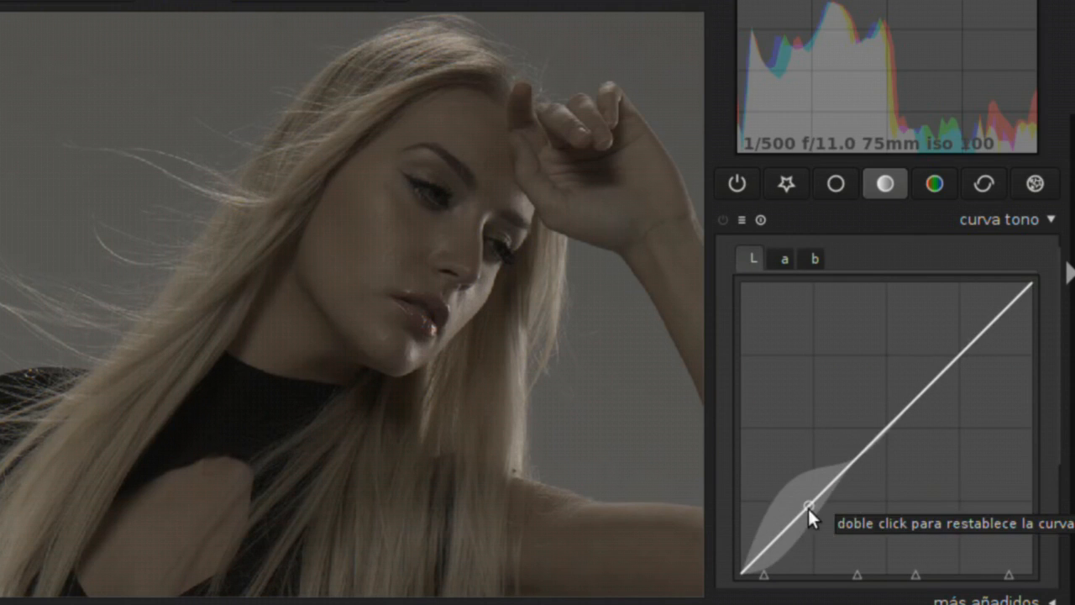
Adjust the edit radius on the L curve and pull its shadows down slightly
{"action": "scroll", "coordinate": [807, 504], "scroll_direction": "up", "scroll_amount": 2}
{"action": "mouse_move", "coordinate": [811, 506]}
{"action": "left_mouse_down"}
{"action": "mouse_move", "coordinate": [798, 492]}
{"action": "mouse_move", "coordinate": [812, 503]}
{"action": "left_mouse_up"}
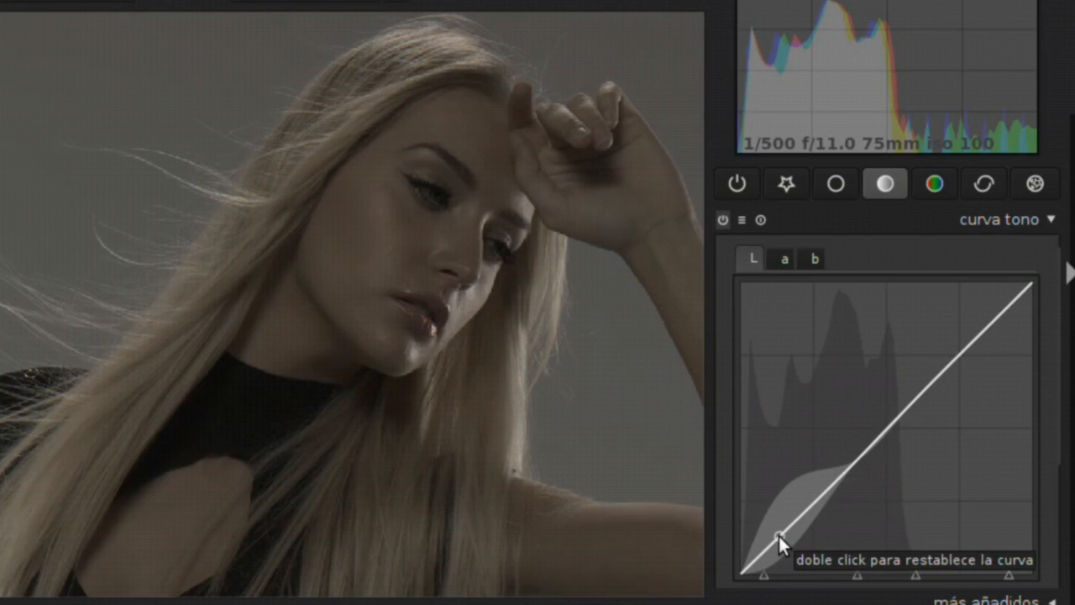
{"action": "mouse_move", "coordinate": [778, 535]}
{"action": "left_mouse_down"}
{"action": "mouse_move", "coordinate": [770, 522]}
{"action": "mouse_move", "coordinate": [795, 550]}
{"action": "mouse_move", "coordinate": [775, 535]}
{"action": "left_mouse_up"}
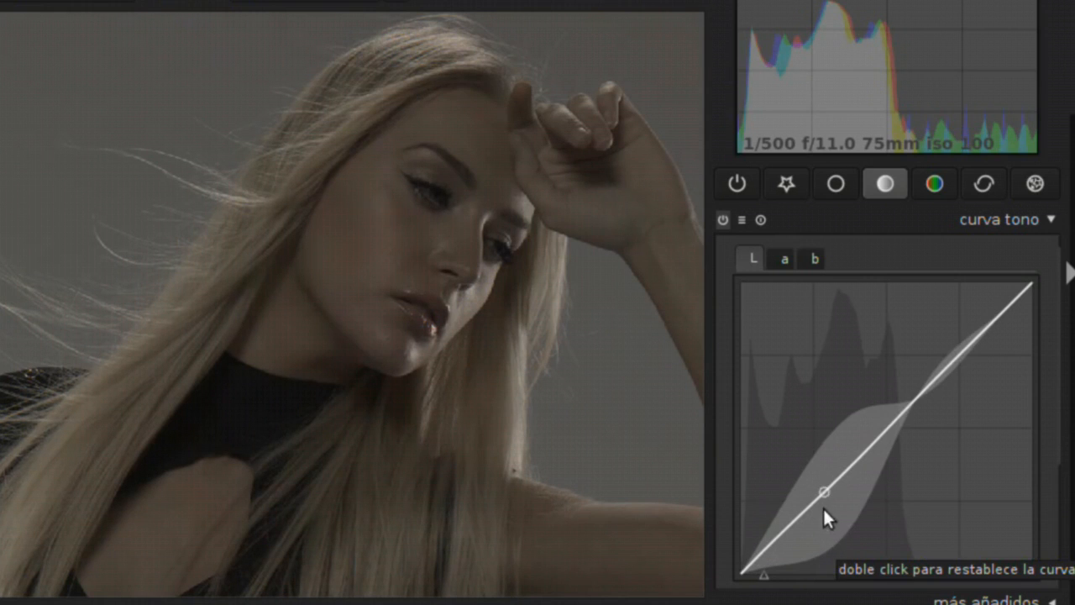
{"action": "left_click_drag", "start_coordinate": [783, 531], "coordinate": [786, 534]}
Raise the highlights and upper midtones of the L curve to form an S-shaped contrast curve
{"action": "left_click_drag", "start_coordinate": [958, 344], "coordinate": [945, 336]}
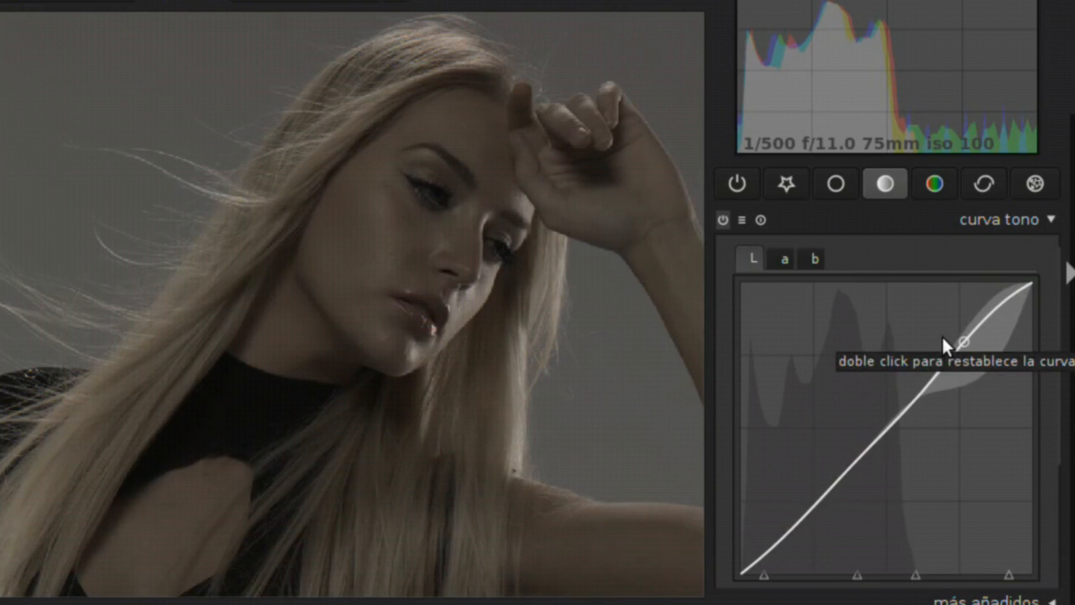
{"action": "left_click_drag", "start_coordinate": [927, 384], "coordinate": [955, 339]}
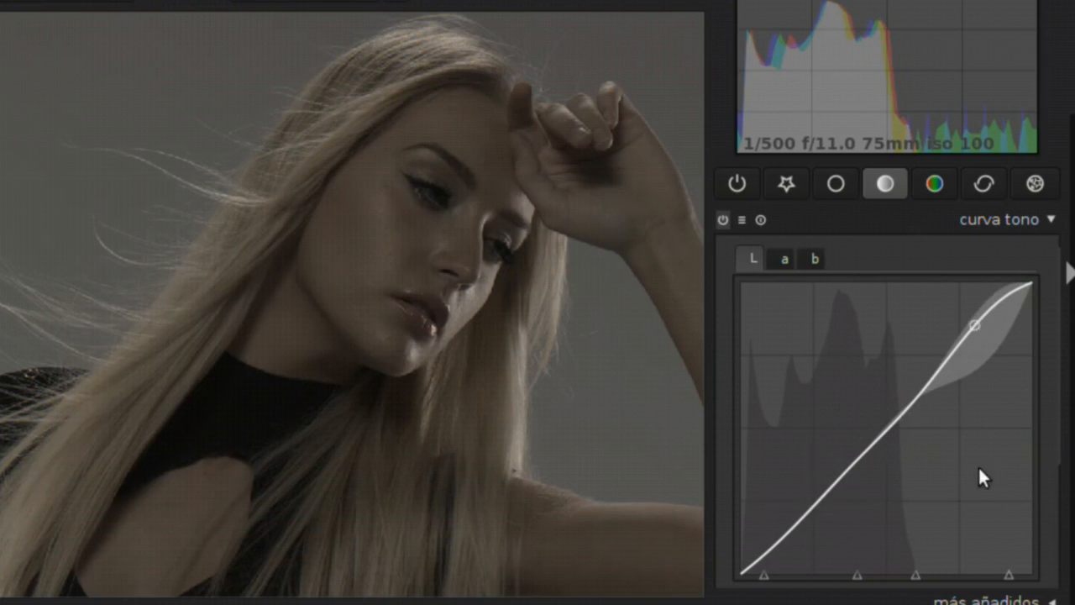
{"action": "left_click_drag", "start_coordinate": [980, 318], "coordinate": [970, 316]}
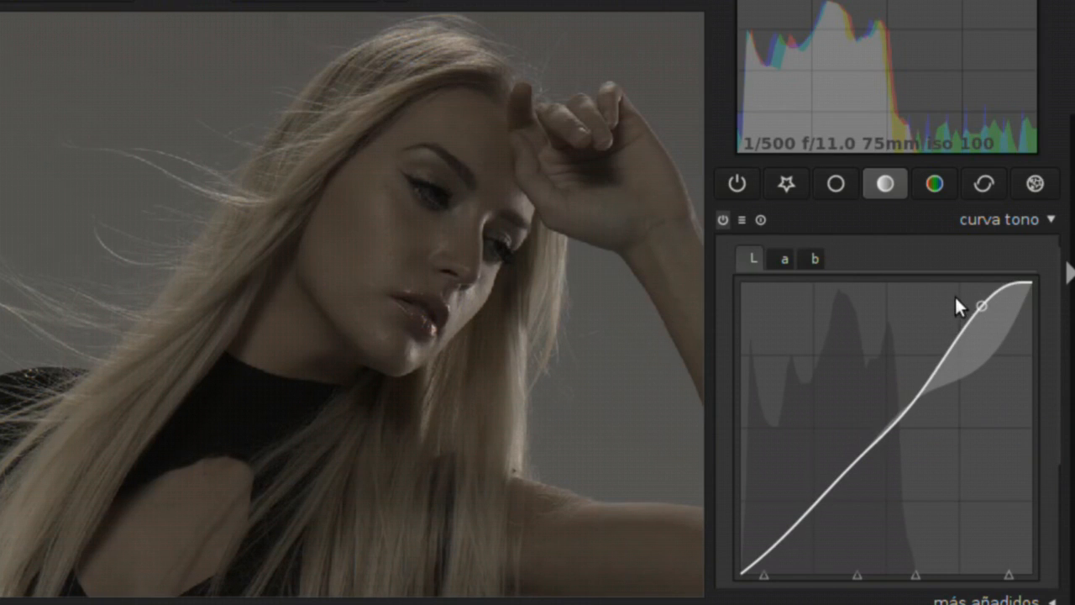
{"action": "left_click_drag", "start_coordinate": [924, 399], "coordinate": [897, 443]}
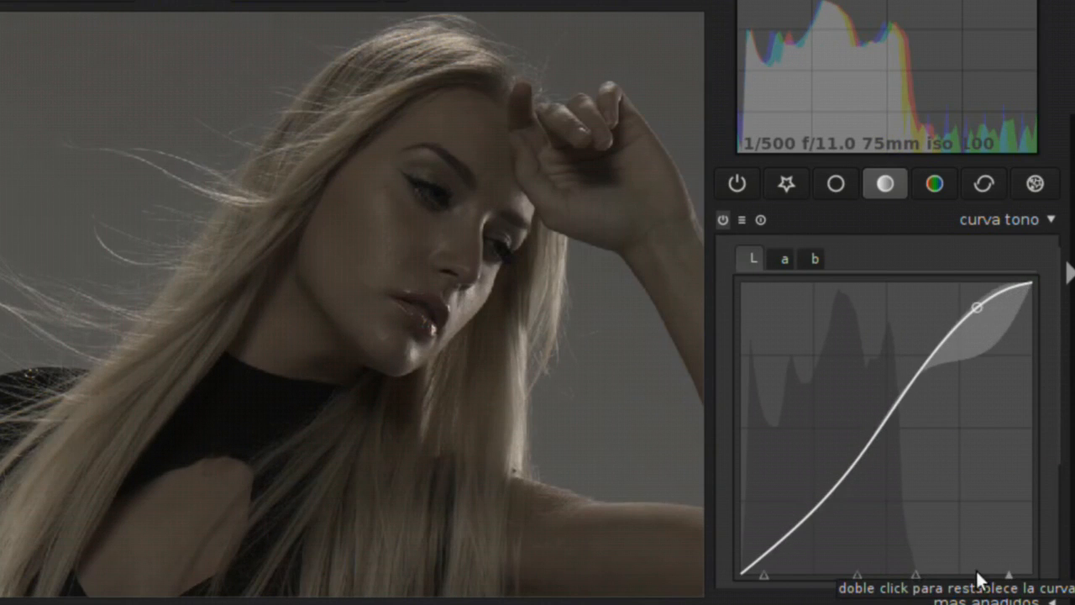
Deepen the shadows of the L curve and adjust its midtones, with the whole photo in view
{"action": "mouse_move", "coordinate": [1008, 572]}
{"action": "left_mouse_down"}
{"action": "mouse_move", "coordinate": [941, 577]}
{"action": "mouse_move", "coordinate": [1008, 576]}
{"action": "left_mouse_up"}
{"action": "left_click_drag", "start_coordinate": [805, 522], "coordinate": [828, 536]}
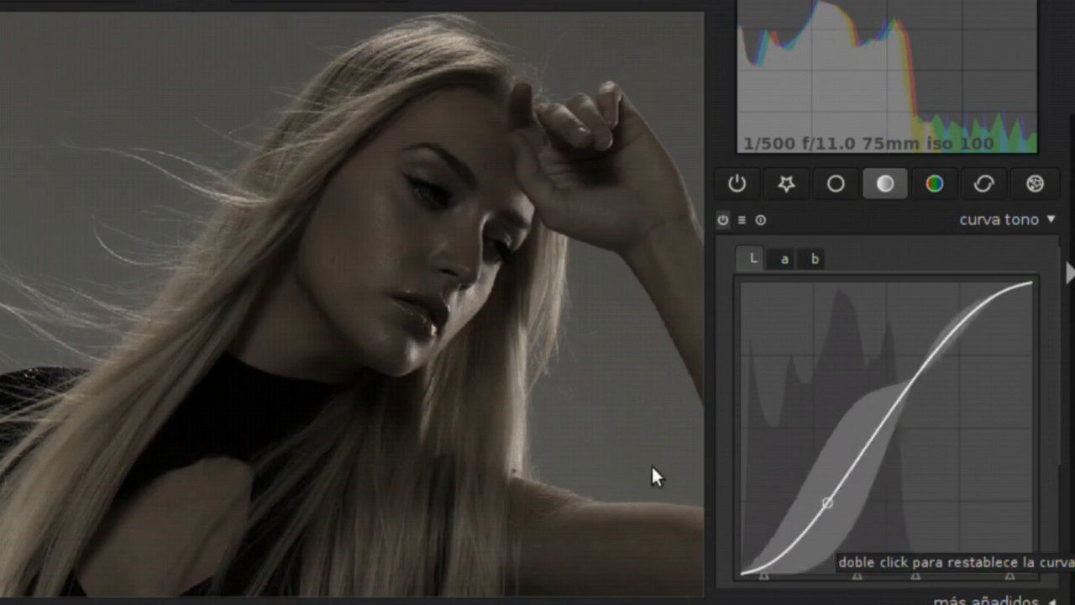
{"action": "scroll", "coordinate": [262, 352], "scroll_direction": "down", "scroll_amount": 3}
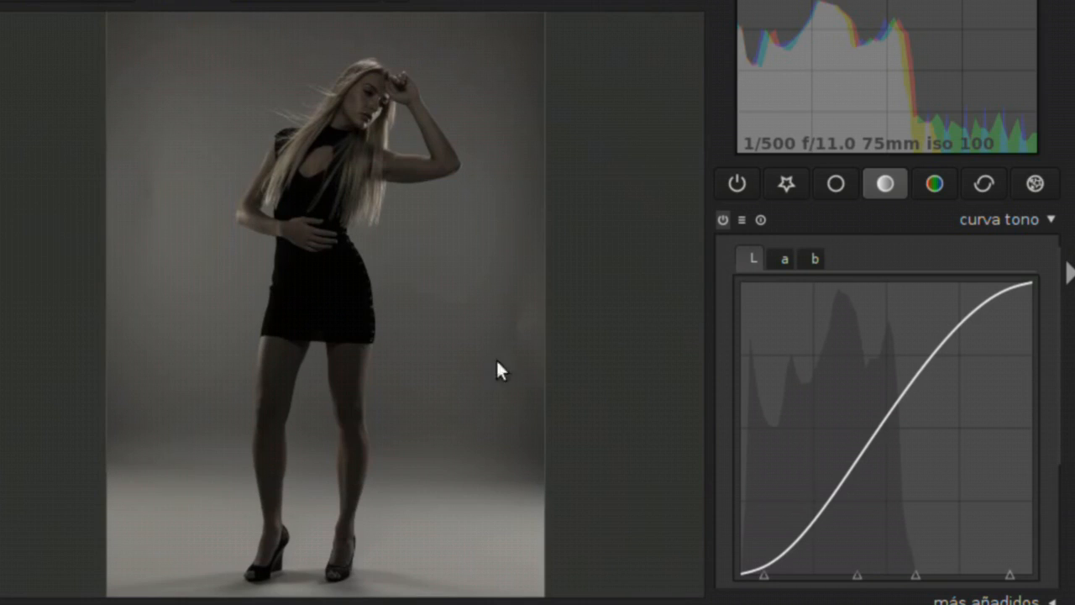
{"action": "left_click_drag", "start_coordinate": [810, 526], "coordinate": [866, 413]}
{"action": "left_click_drag", "start_coordinate": [943, 352], "coordinate": [851, 392]}
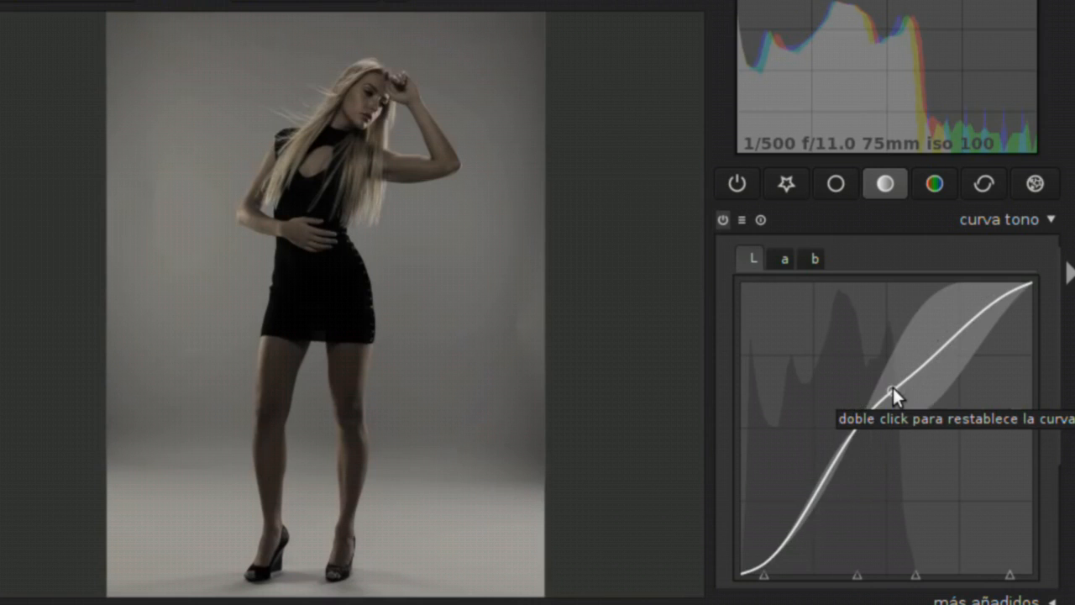
Raise the L curve's highlights to the maximum, darken its shadows and lift its midtones
{"action": "left_click_drag", "start_coordinate": [892, 382], "coordinate": [865, 361]}
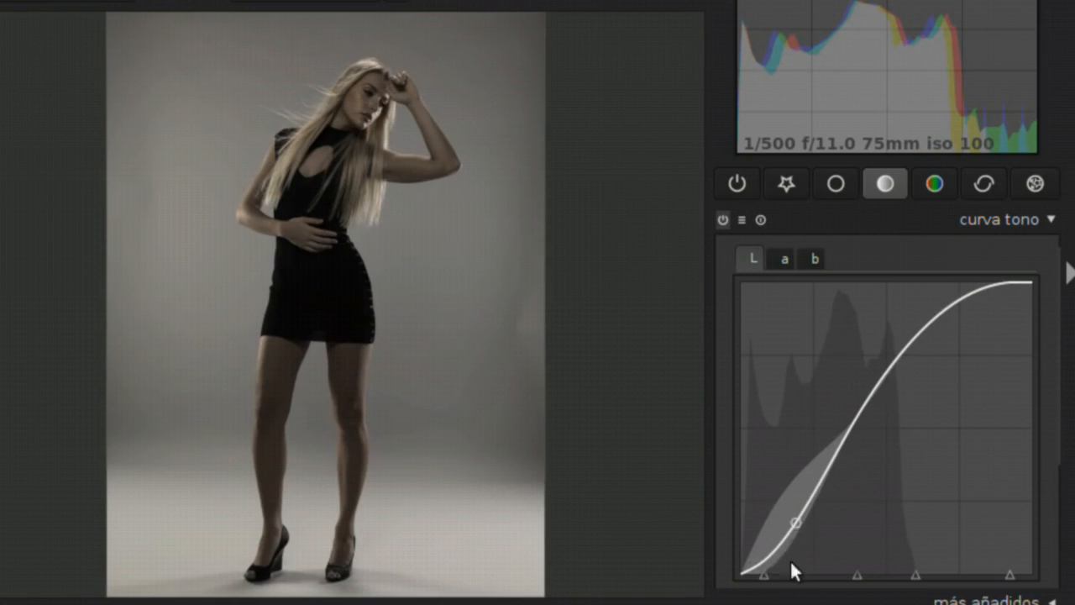
{"action": "left_click_drag", "start_coordinate": [770, 551], "coordinate": [853, 538]}
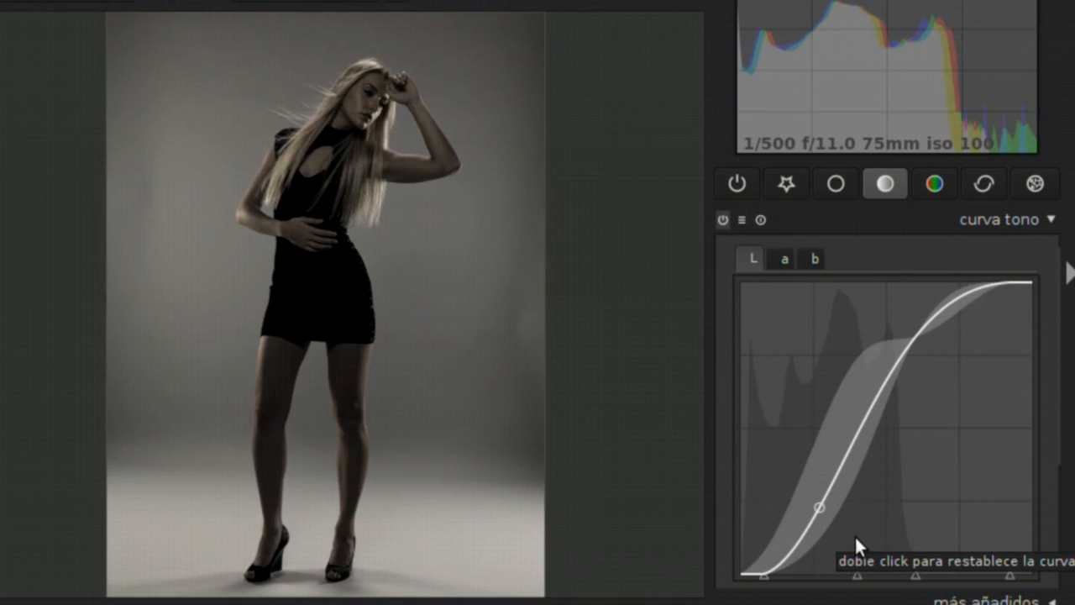
{"action": "left_click_drag", "start_coordinate": [854, 535], "coordinate": [862, 459]}
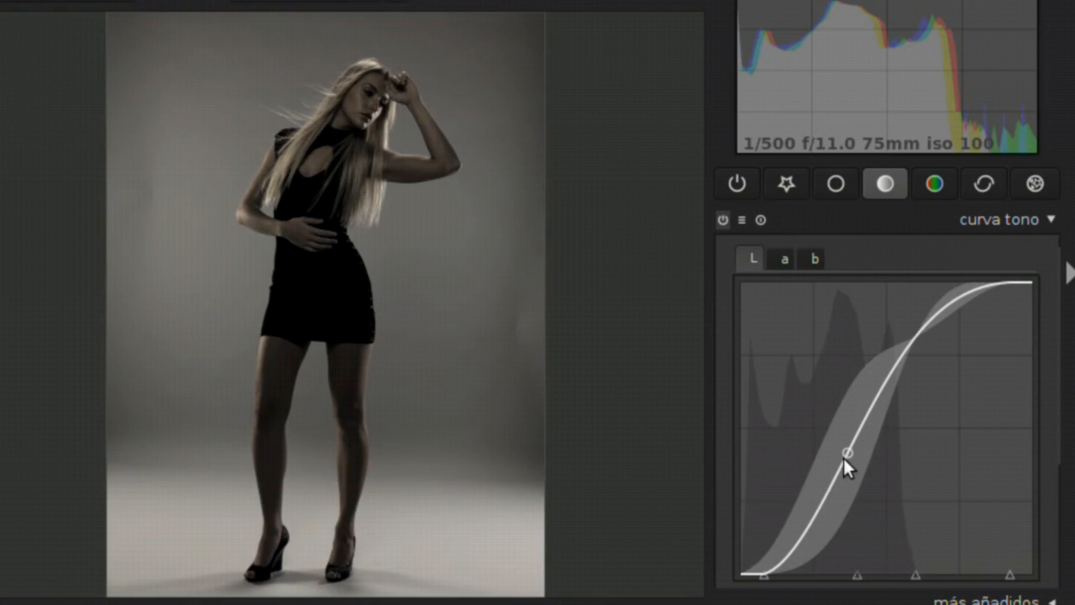
{"action": "left_click_drag", "start_coordinate": [843, 458], "coordinate": [822, 407]}
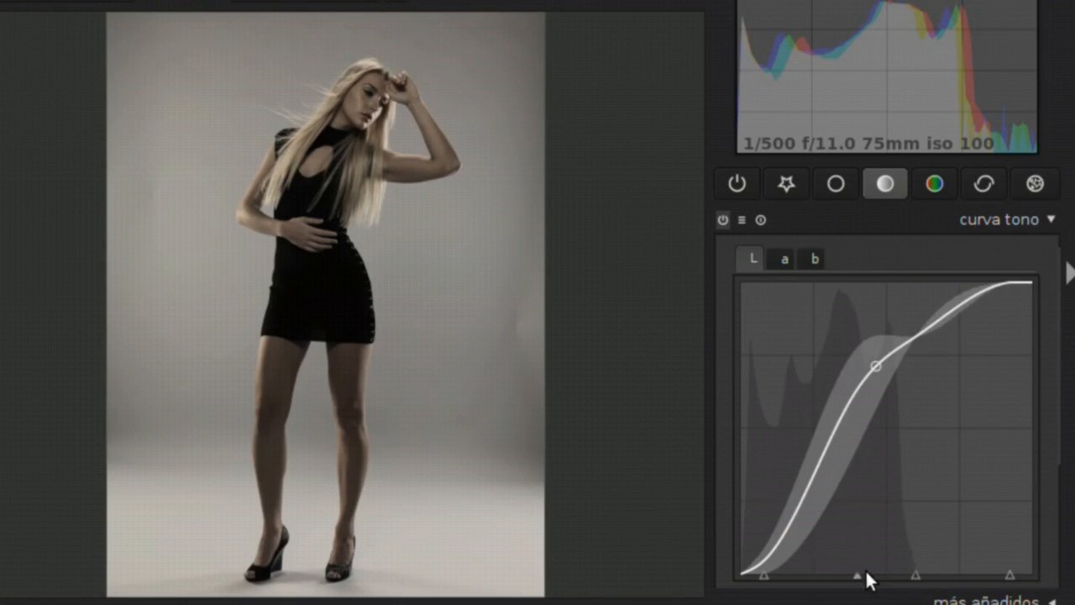
Shift the L curve's four control nodes along the tonal axis towards the darker tones
{"action": "mouse_move", "coordinate": [765, 573]}
{"action": "left_mouse_down"}
{"action": "mouse_move", "coordinate": [806, 576]}
{"action": "mouse_move", "coordinate": [747, 571]}
{"action": "left_mouse_up"}
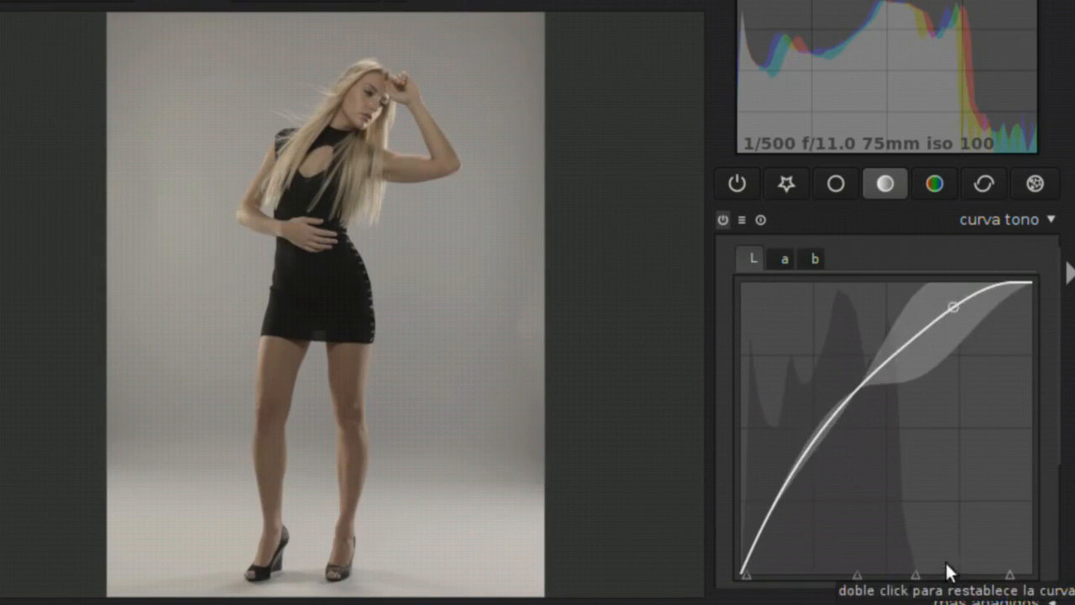
{"action": "left_click_drag", "start_coordinate": [857, 577], "coordinate": [823, 576]}
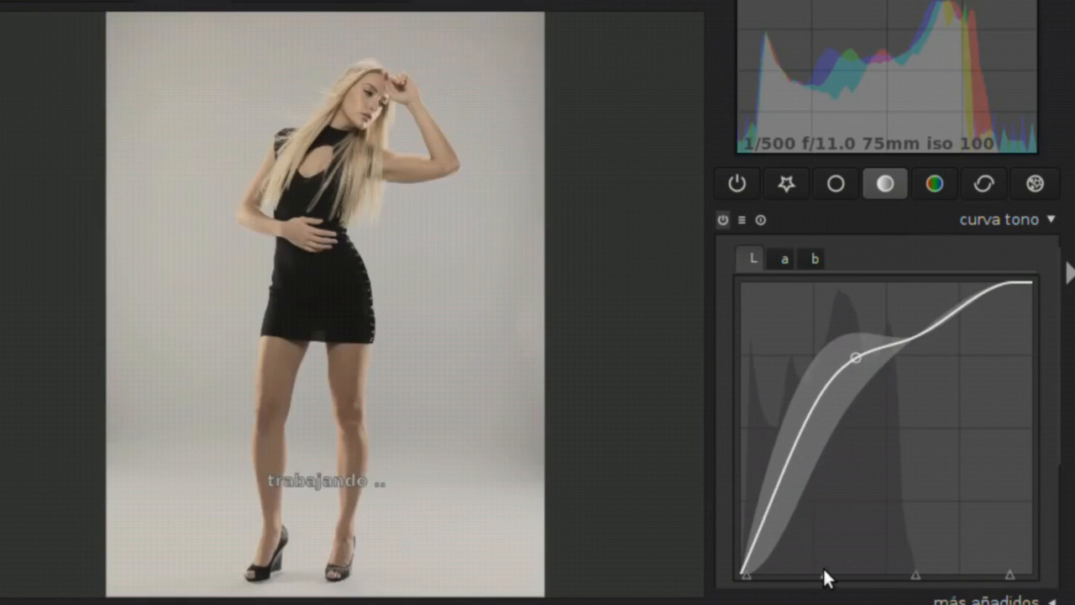
{"action": "left_click_drag", "start_coordinate": [913, 571], "coordinate": [877, 570]}
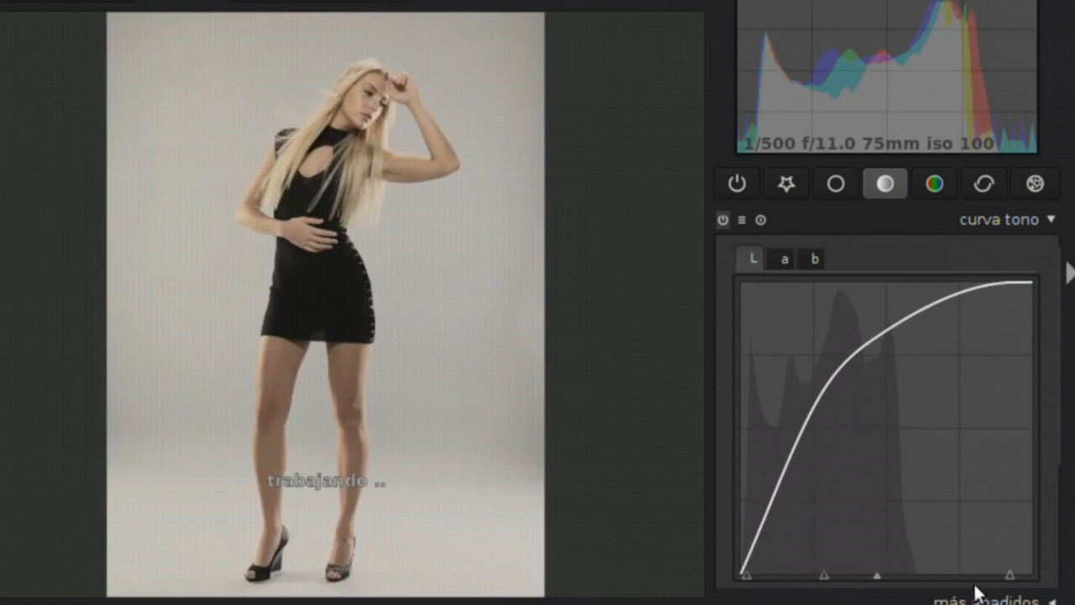
{"action": "left_click_drag", "start_coordinate": [942, 571], "coordinate": [914, 571]}
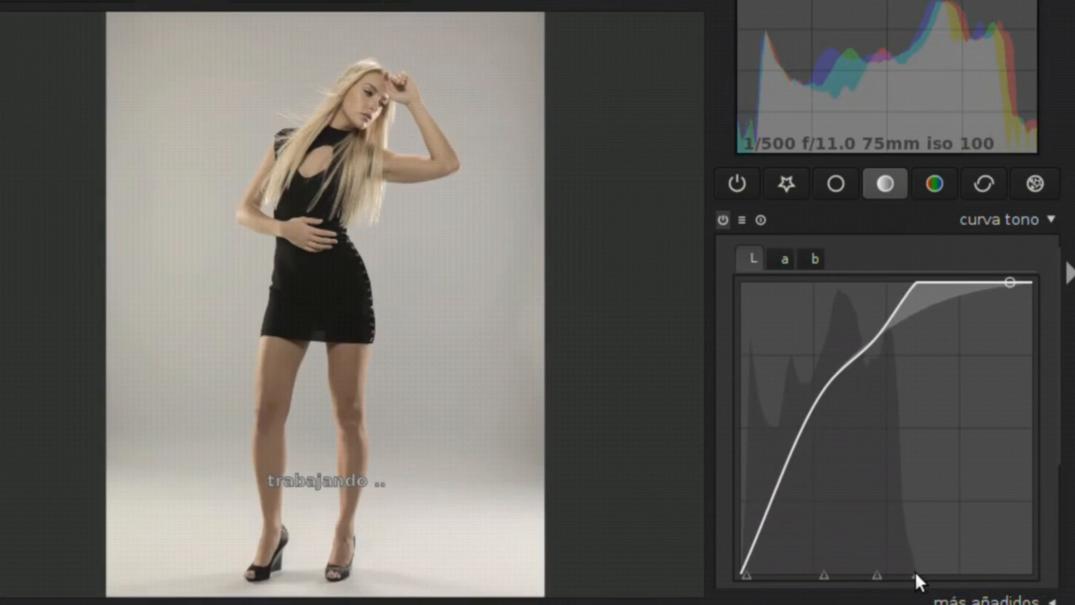
Lower the L curve's shadows and midtones to bring back contrast in the dark tones
{"action": "left_click_drag", "start_coordinate": [829, 388], "coordinate": [892, 416]}
{"action": "left_click_drag", "start_coordinate": [860, 372], "coordinate": [890, 383]}
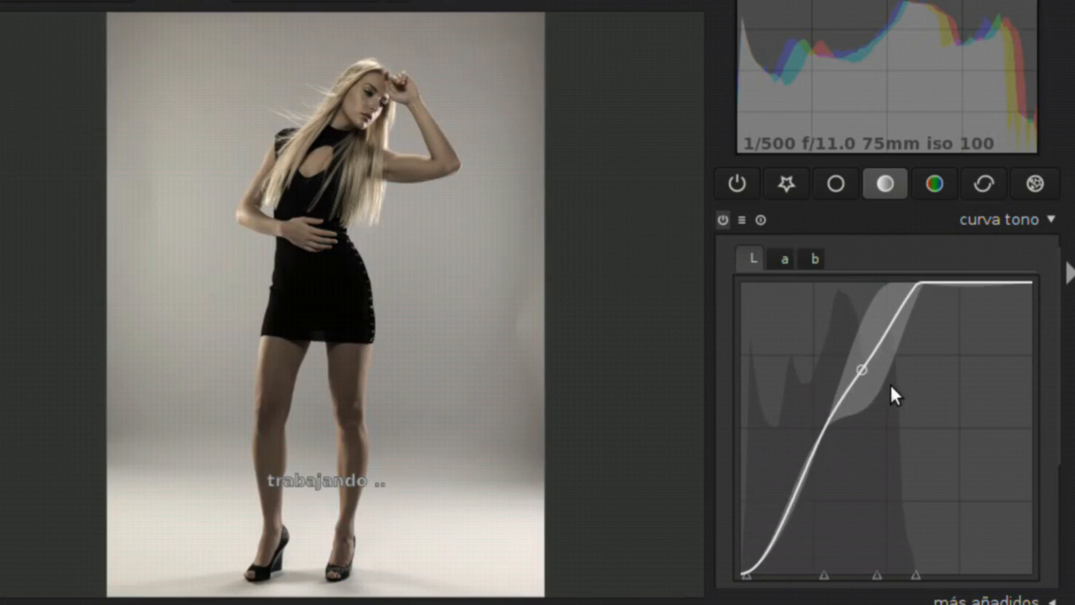
{"action": "left_click_drag", "start_coordinate": [832, 418], "coordinate": [862, 428]}
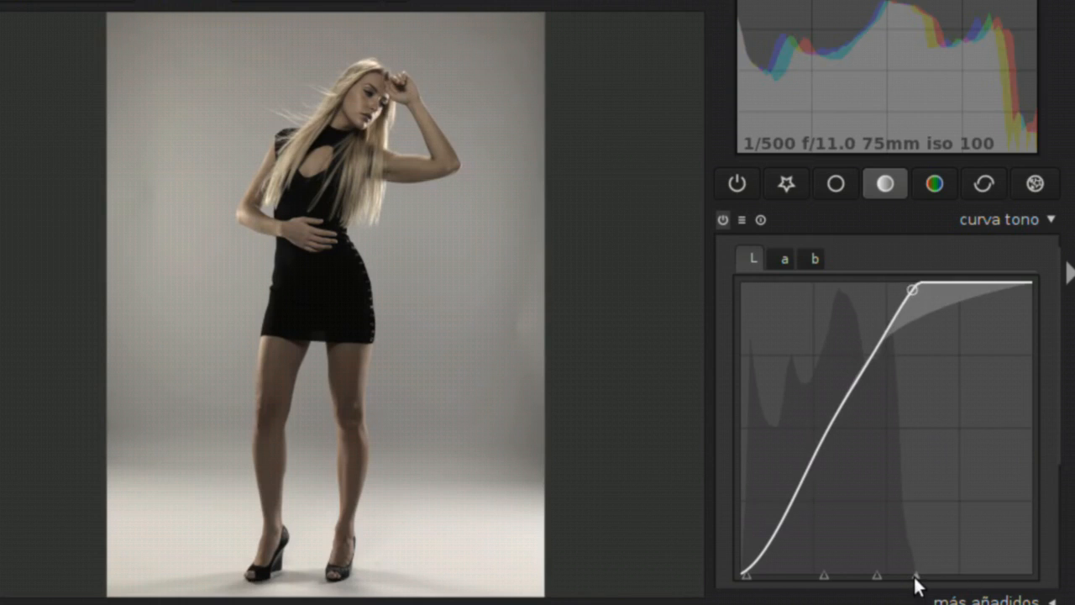
Reposition the midtone and highlight nodes of the L curve along the tonal axis to reshape its steep upper section
{"action": "left_click_drag", "start_coordinate": [915, 574], "coordinate": [894, 570]}
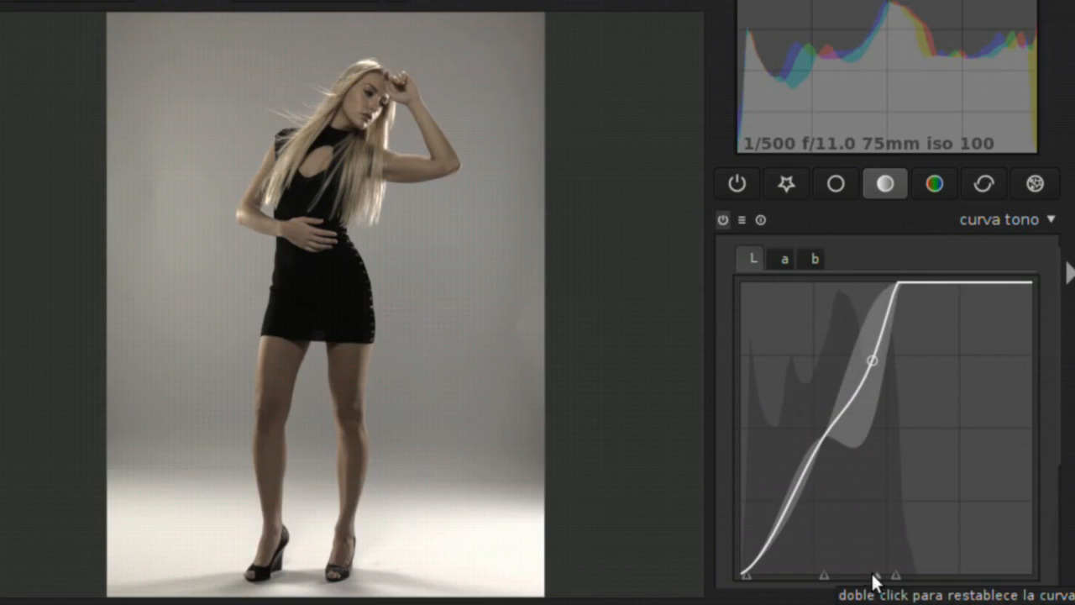
{"action": "mouse_move", "coordinate": [869, 578]}
{"action": "left_mouse_down"}
{"action": "mouse_move", "coordinate": [846, 578]}
{"action": "mouse_move", "coordinate": [919, 573]}
{"action": "left_mouse_up"}
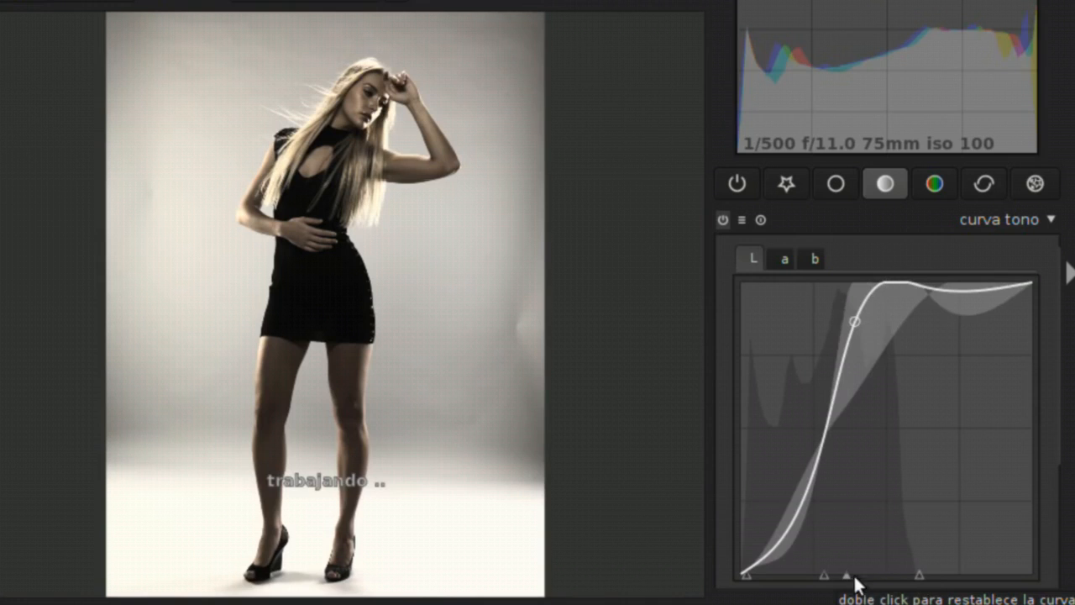
{"action": "mouse_move", "coordinate": [848, 575]}
{"action": "left_mouse_down"}
{"action": "mouse_move", "coordinate": [883, 576]}
{"action": "mouse_move", "coordinate": [800, 570]}
{"action": "mouse_move", "coordinate": [866, 585]}
{"action": "mouse_move", "coordinate": [839, 574]}
{"action": "left_mouse_up"}
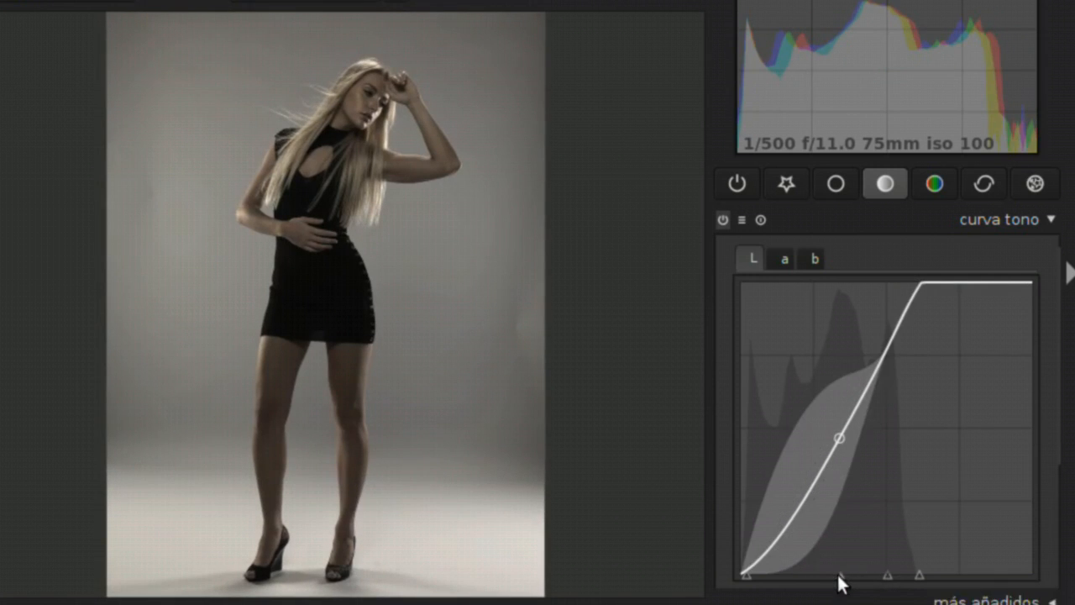
{"action": "mouse_move", "coordinate": [835, 577]}
{"action": "left_mouse_down"}
{"action": "mouse_move", "coordinate": [848, 580]}
{"action": "mouse_move", "coordinate": [835, 573]}
{"action": "left_mouse_up"}
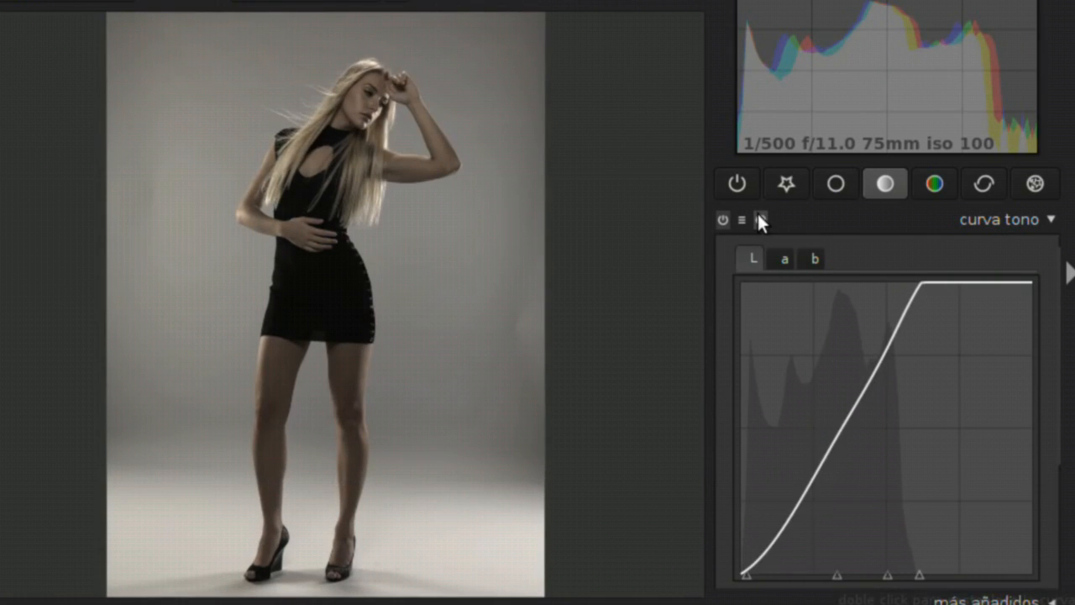
Look at the a channel, return to the L channel and reset the L curve to a straight line
{"action": "left_click", "coordinate": [784, 260]}
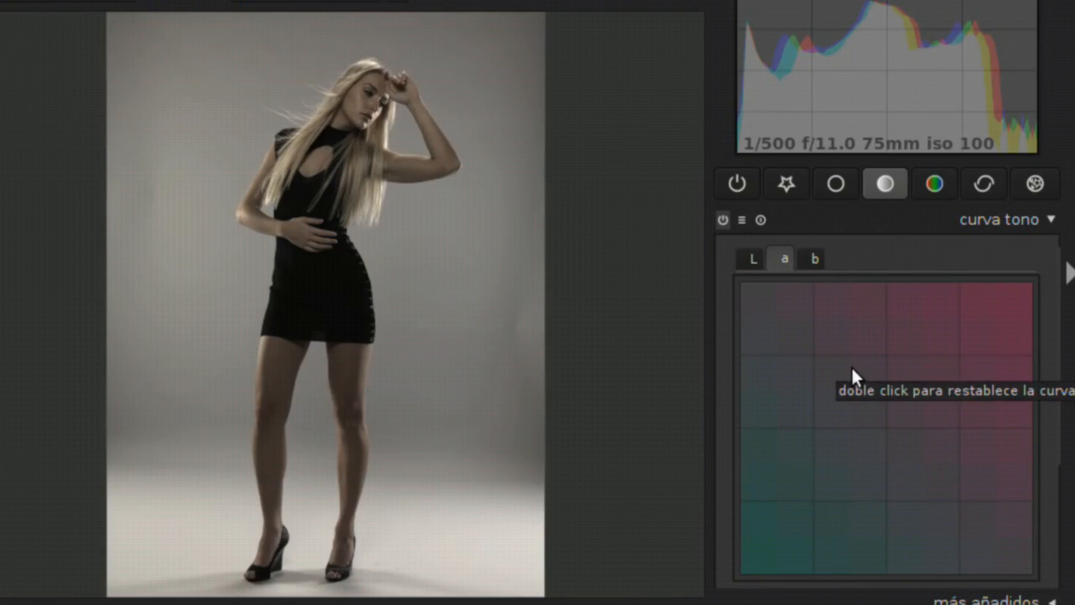
{"action": "left_click", "coordinate": [751, 261]}
{"action": "double_click", "coordinate": [802, 358]}
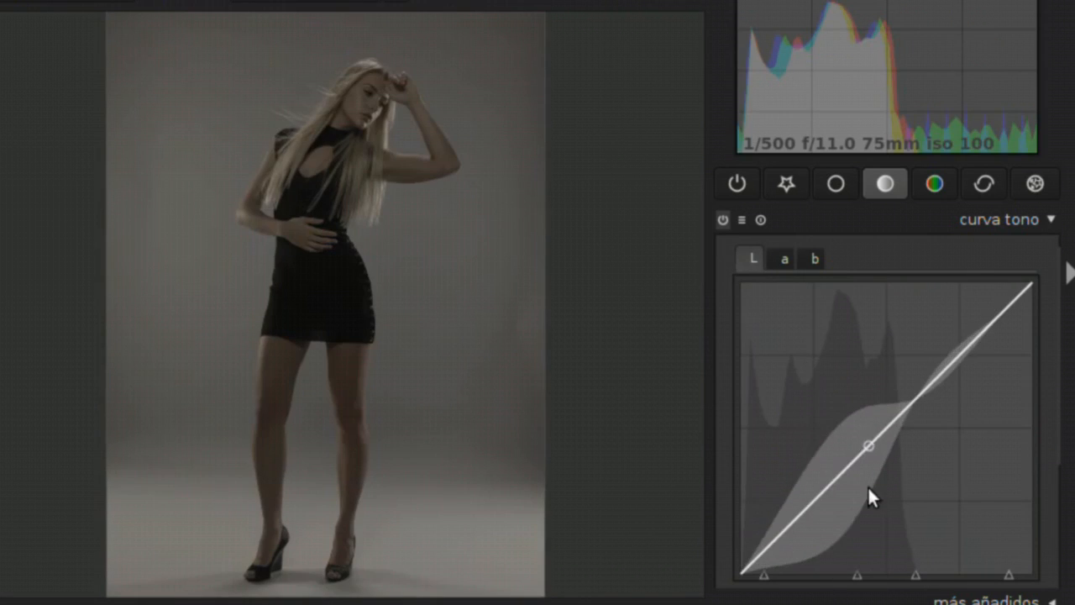
Turn off auto escalar color so the a channel curve can be edited
{"action": "left_click", "coordinate": [785, 259]}
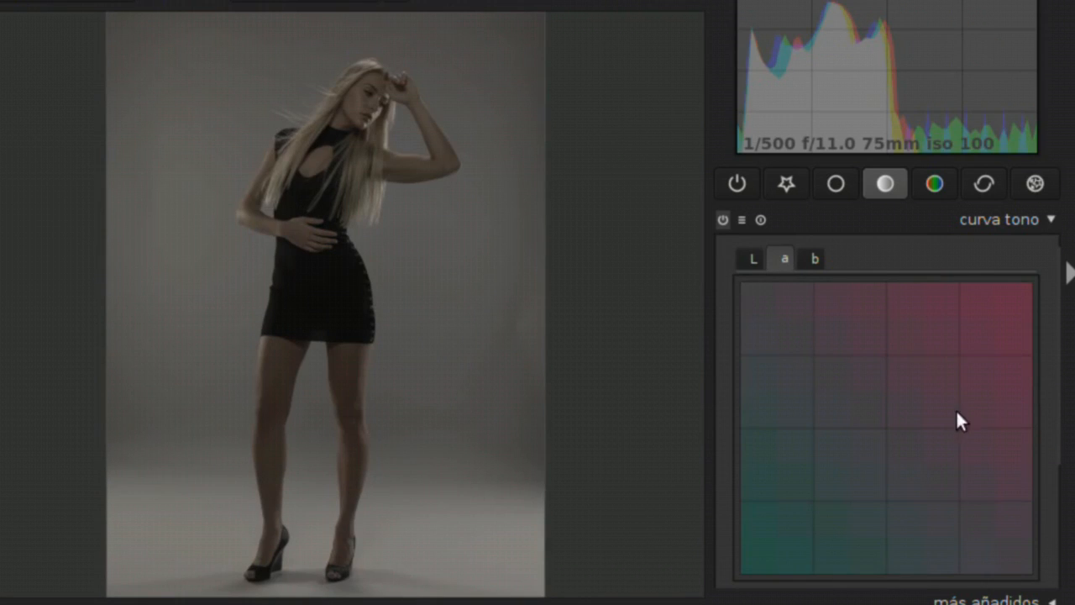
{"action": "scroll", "coordinate": [1065, 403], "scroll_direction": "down", "scroll_amount": 2}
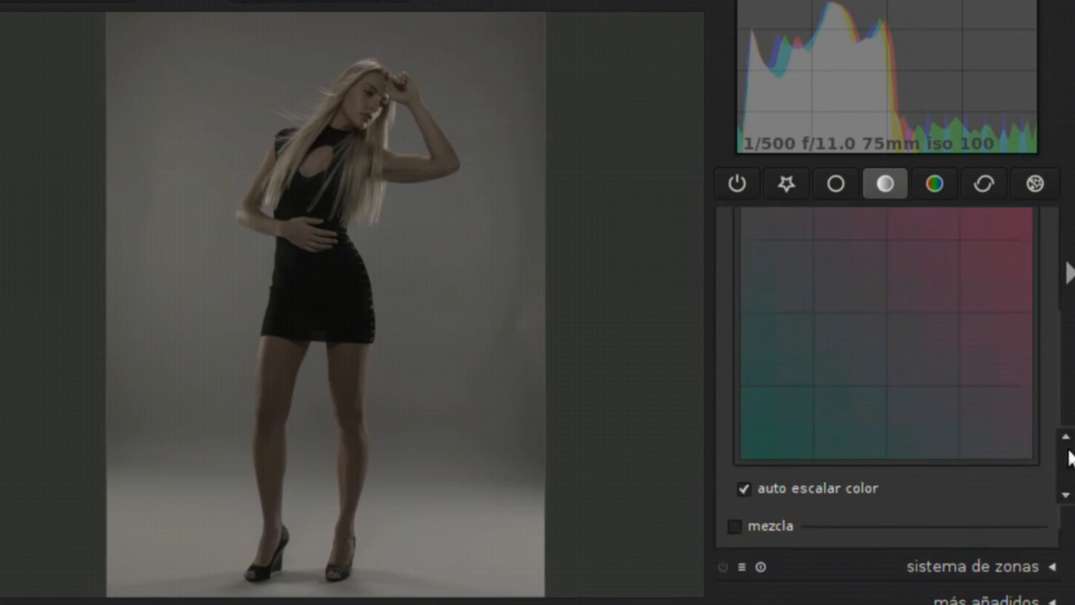
{"action": "scroll", "coordinate": [1065, 403], "scroll_direction": "up", "scroll_amount": 2}
{"action": "left_click", "coordinate": [742, 557]}
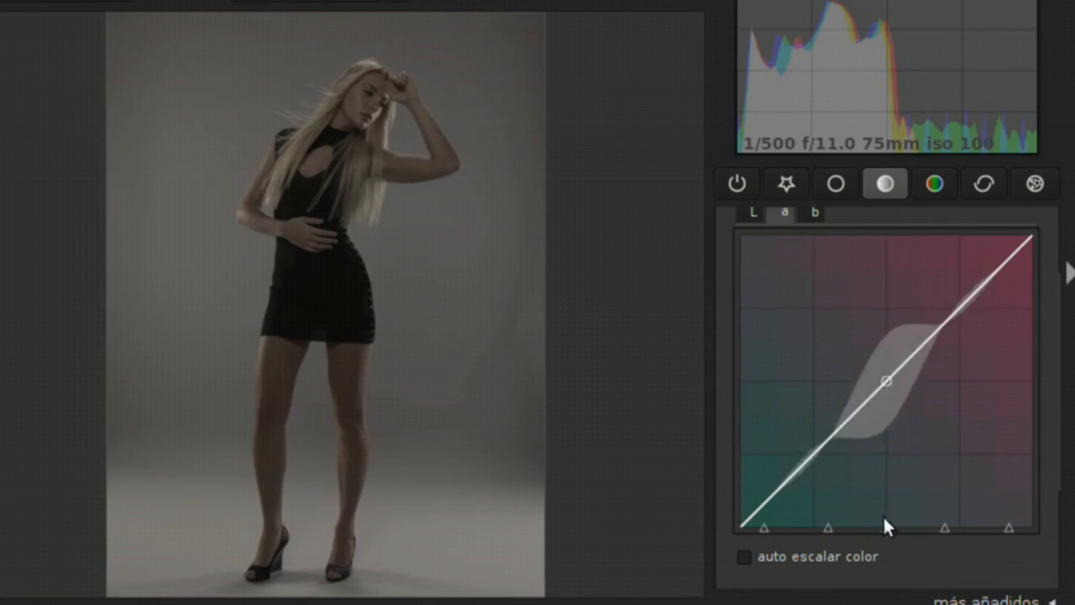
Move the a curve's nodes and reshape its lower and middle sections to give the photo a greenish cast
{"action": "mouse_move", "coordinate": [778, 533]}
{"action": "left_mouse_down"}
{"action": "mouse_move", "coordinate": [748, 532]}
{"action": "mouse_move", "coordinate": [848, 519]}
{"action": "mouse_move", "coordinate": [1017, 524]}
{"action": "mouse_move", "coordinate": [988, 527]}
{"action": "mouse_move", "coordinate": [1001, 529]}
{"action": "left_mouse_up"}
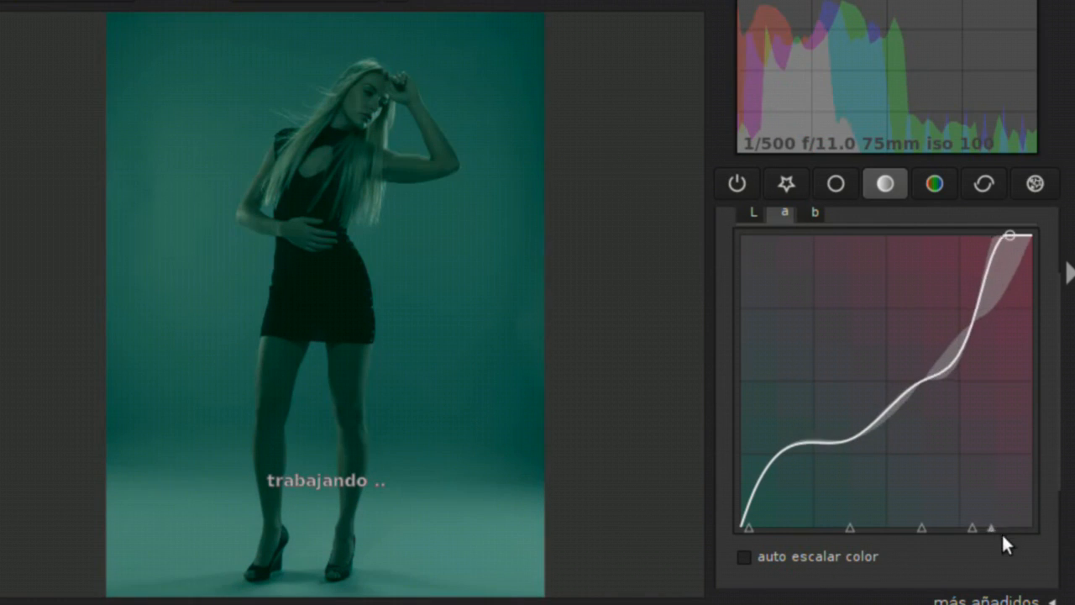
{"action": "left_click_drag", "start_coordinate": [961, 342], "coordinate": [862, 307]}
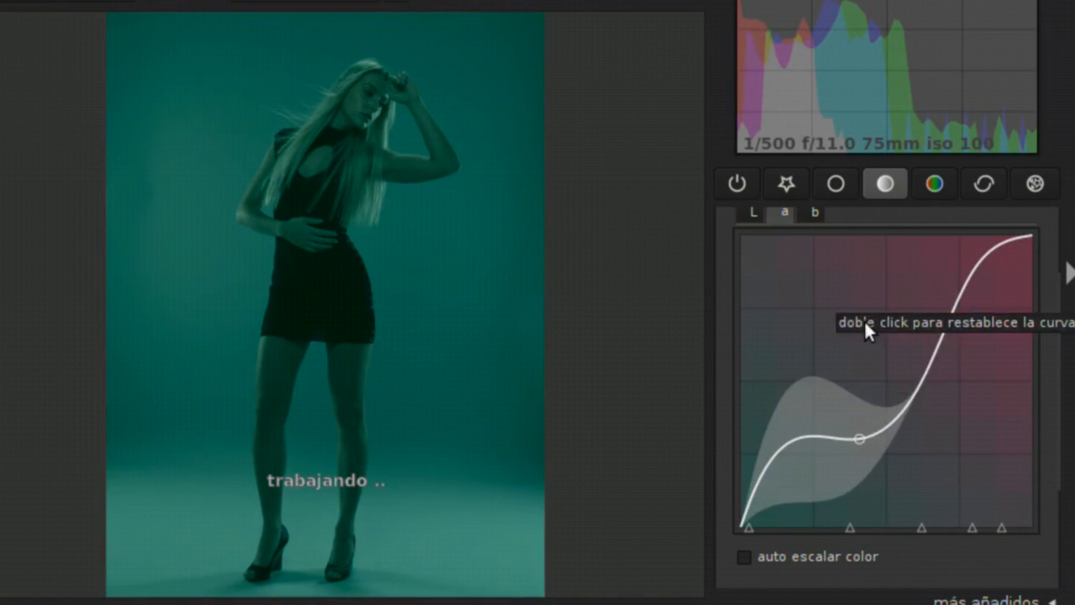
{"action": "left_click_drag", "start_coordinate": [892, 423], "coordinate": [832, 315]}
{"action": "left_click_drag", "start_coordinate": [900, 363], "coordinate": [925, 389]}
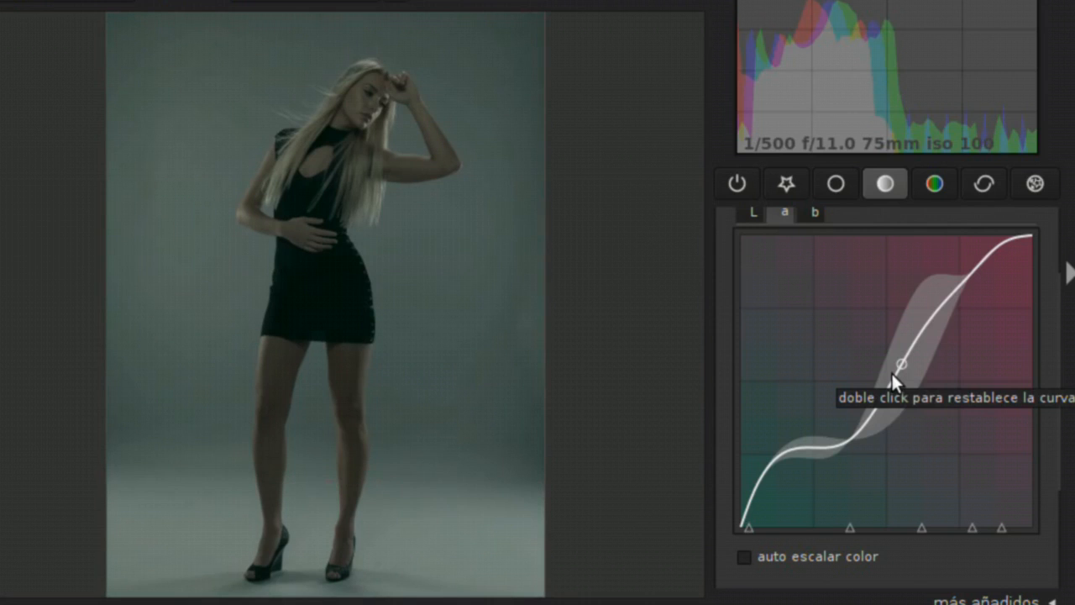
{"action": "double_click", "coordinate": [915, 436]}
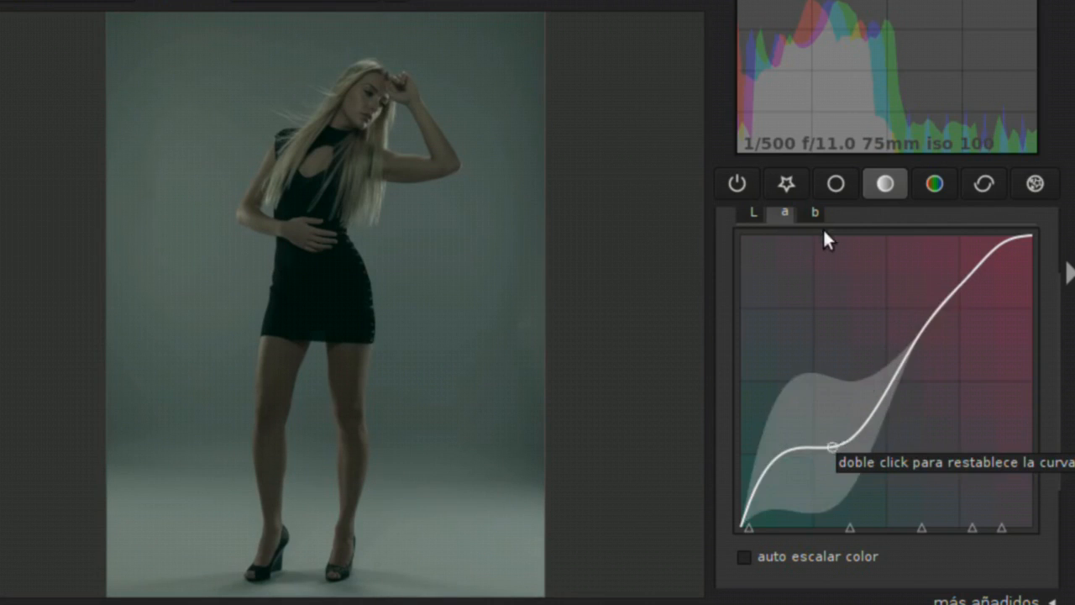
Reshape the b channel curve by bending its upper and lower sections and shifting its nodes along the axis
{"action": "left_click", "coordinate": [814, 212]}
{"action": "left_click_drag", "start_coordinate": [926, 340], "coordinate": [995, 356]}
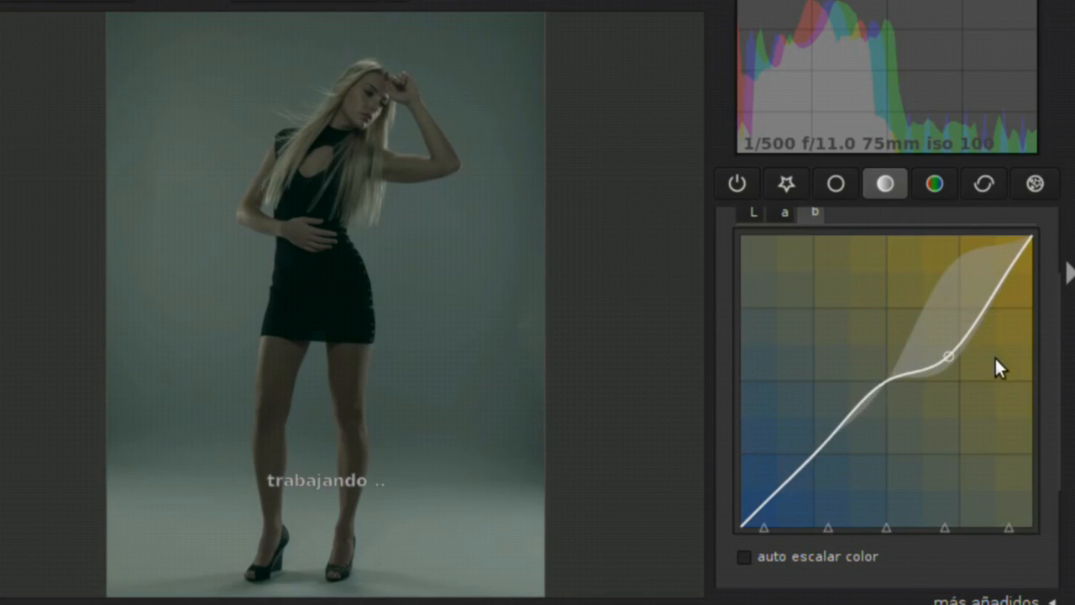
{"action": "left_click_drag", "start_coordinate": [829, 462], "coordinate": [774, 421]}
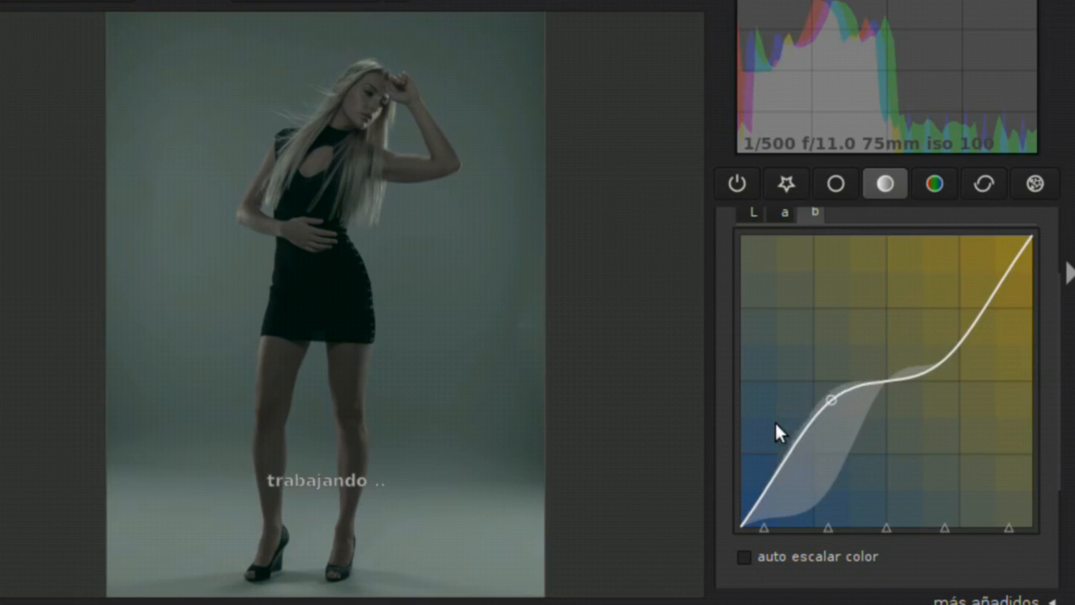
{"action": "mouse_move", "coordinate": [827, 523]}
{"action": "left_mouse_down"}
{"action": "mouse_move", "coordinate": [805, 523]}
{"action": "mouse_move", "coordinate": [868, 536]}
{"action": "mouse_move", "coordinate": [1024, 523]}
{"action": "mouse_move", "coordinate": [935, 526]}
{"action": "left_mouse_up"}
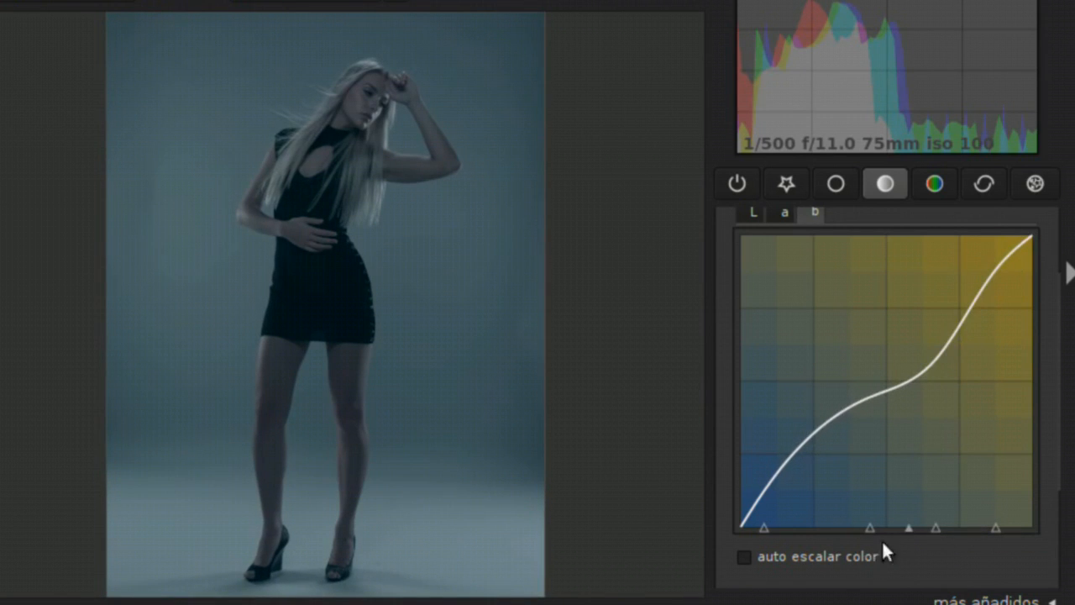
{"action": "mouse_move", "coordinate": [868, 527]}
{"action": "left_mouse_down"}
{"action": "mouse_move", "coordinate": [807, 525]}
{"action": "mouse_move", "coordinate": [915, 530]}
{"action": "mouse_move", "coordinate": [764, 524]}
{"action": "mouse_move", "coordinate": [818, 524]}
{"action": "left_mouse_up"}
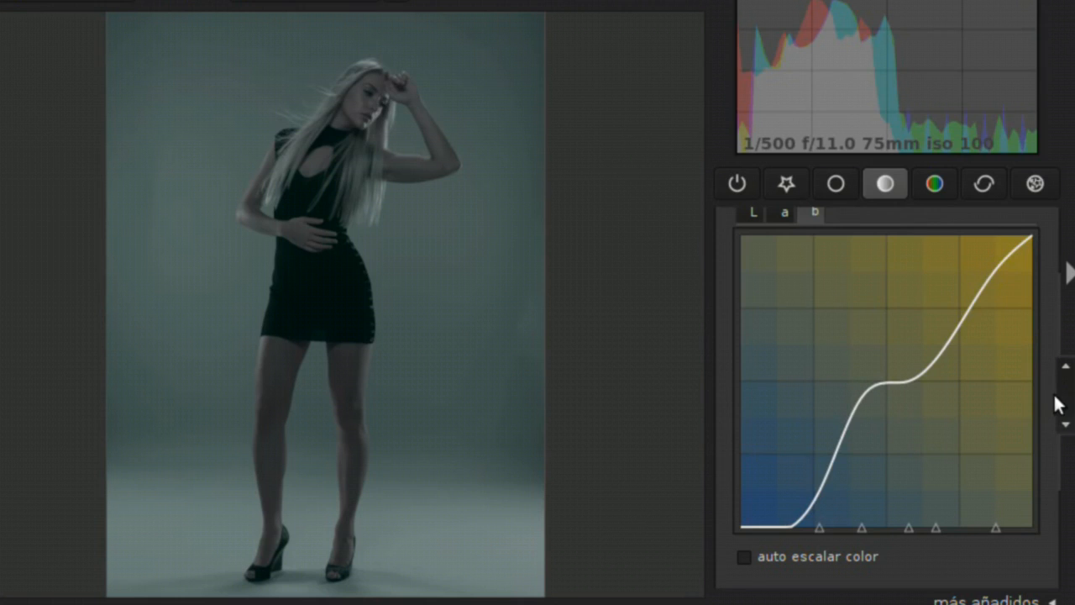
Reset the tone curve with the lineal preset and apply the bajo contraste preset
{"action": "left_click_drag", "start_coordinate": [1065, 386], "coordinate": [1065, 342]}
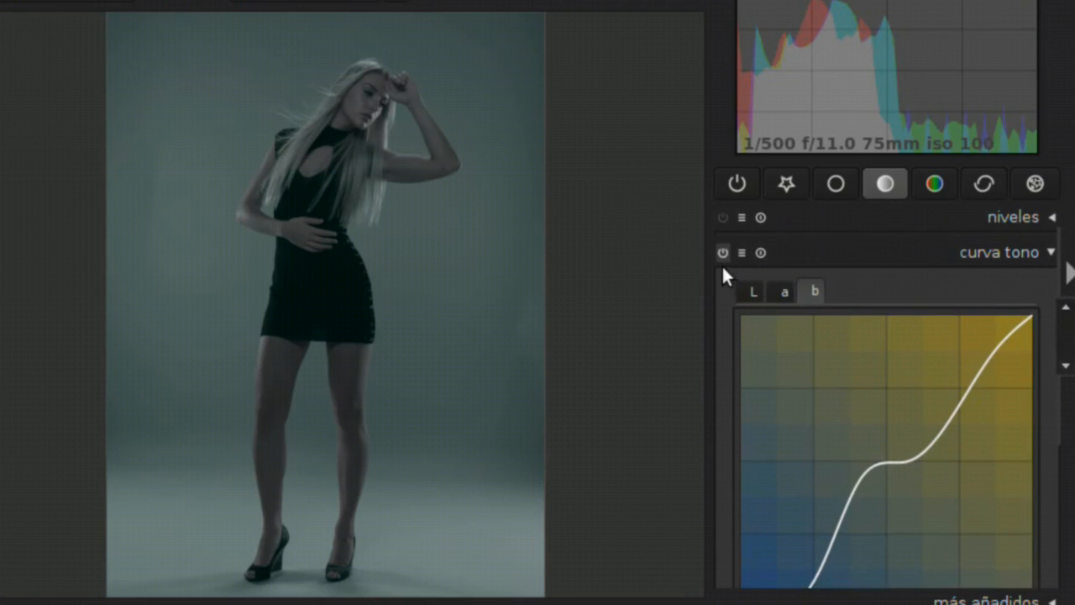
{"action": "left_click", "coordinate": [753, 290]}
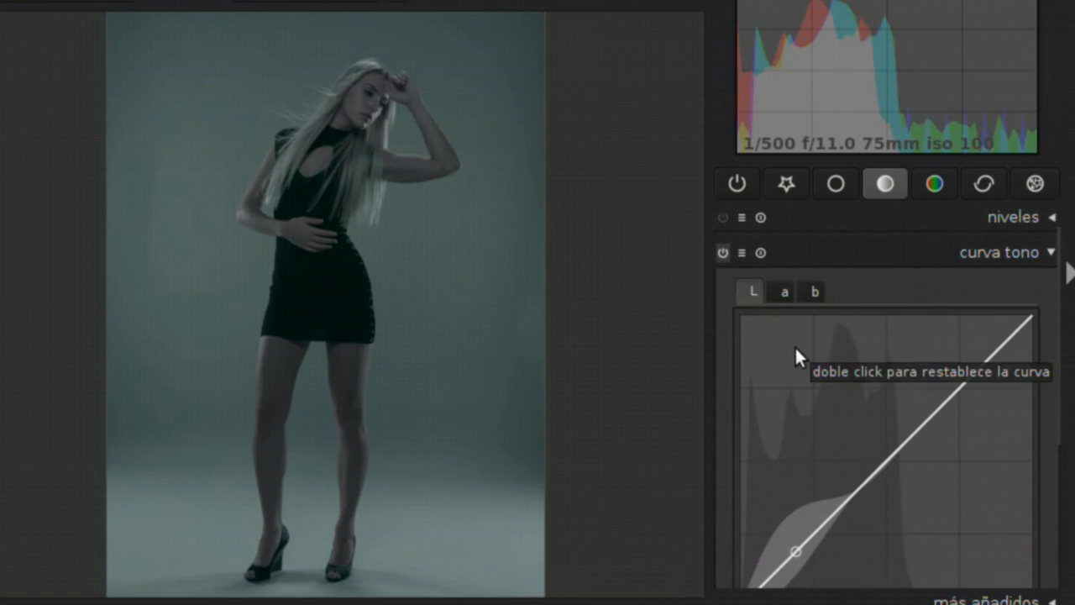
{"action": "left_click", "coordinate": [741, 251]}
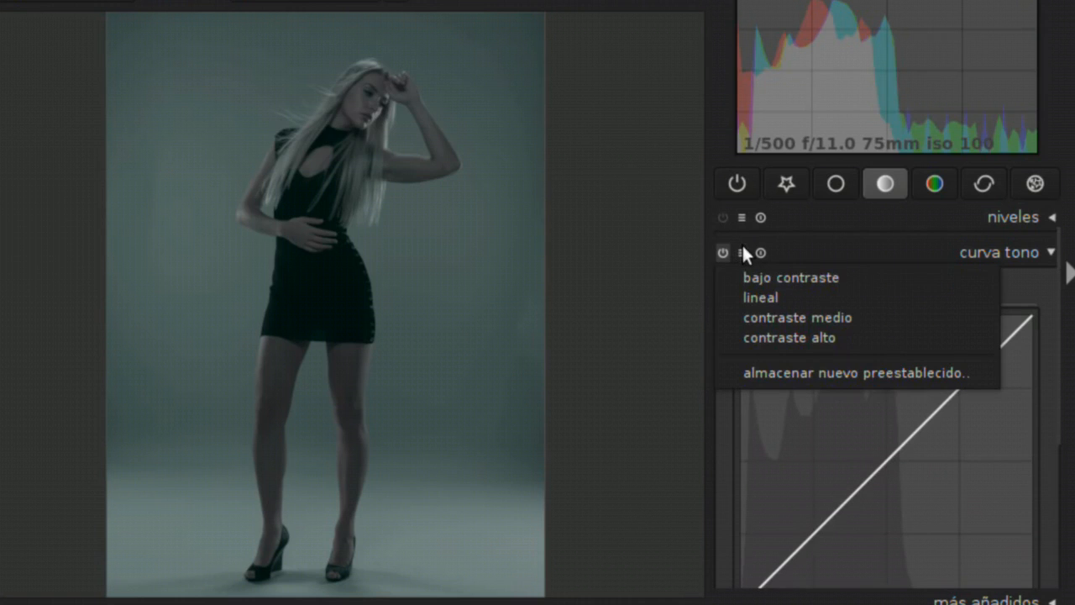
{"action": "left_click", "coordinate": [778, 296]}
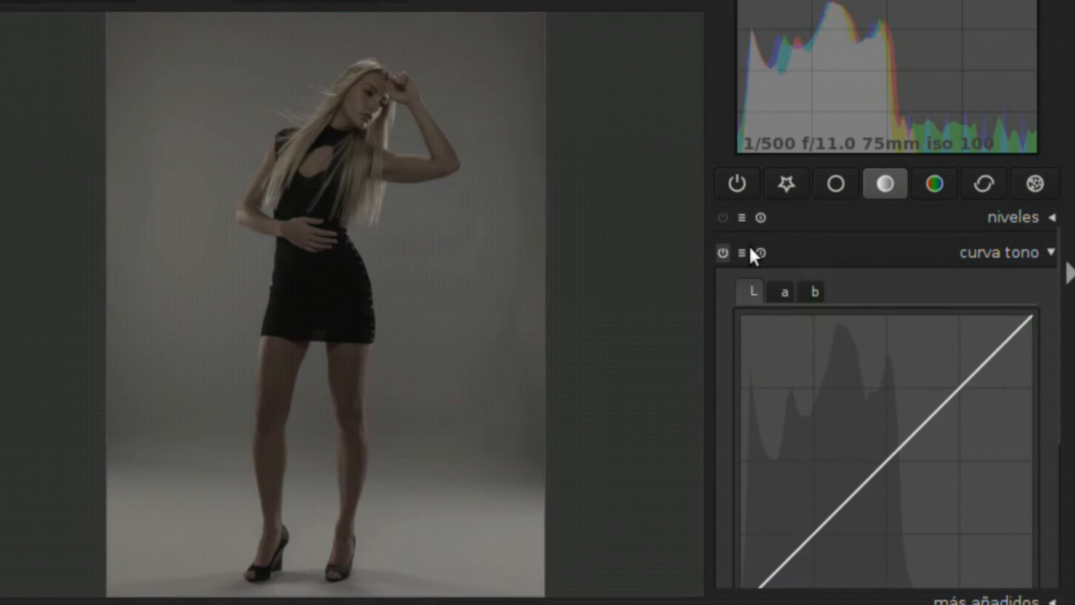
{"action": "left_click", "coordinate": [744, 252]}
{"action": "left_click", "coordinate": [760, 288]}
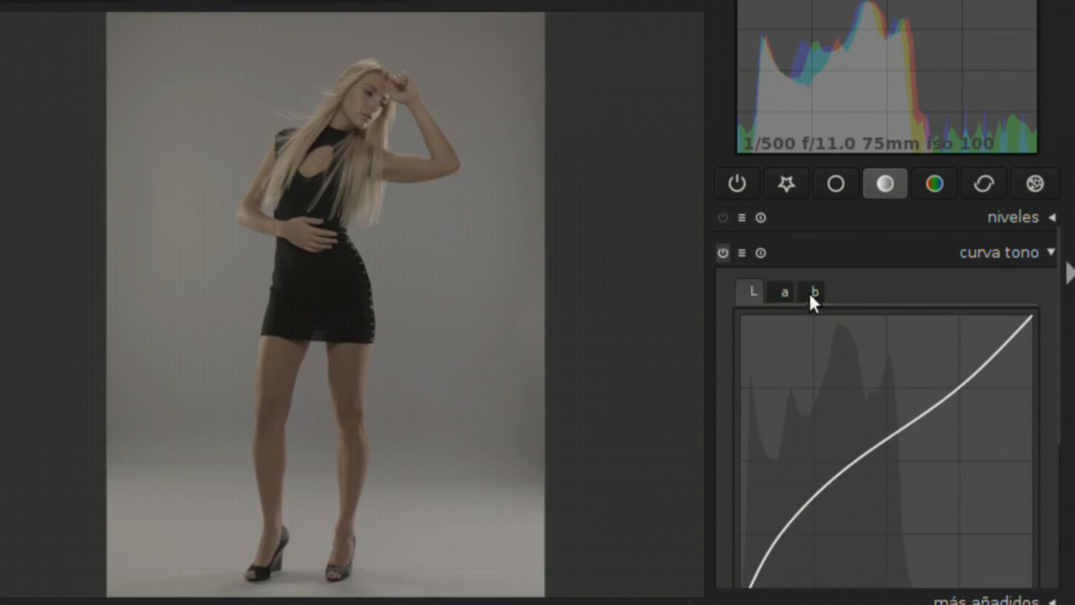
Apply the contraste alto preset to the tone curve and inspect the lower part of the L curve
{"action": "left_click", "coordinate": [744, 252]}
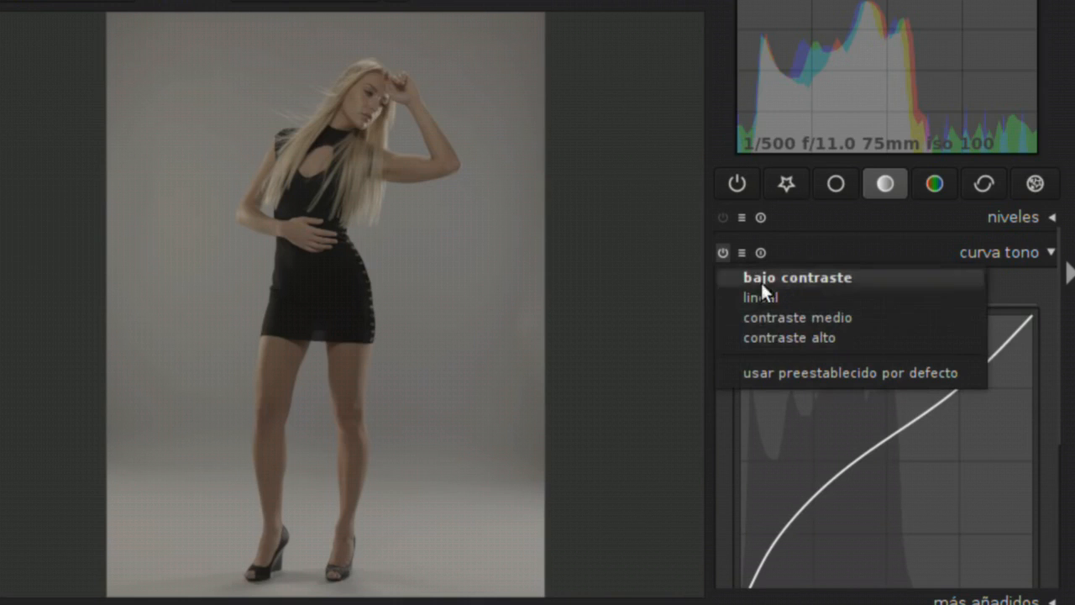
{"action": "left_click", "coordinate": [774, 333]}
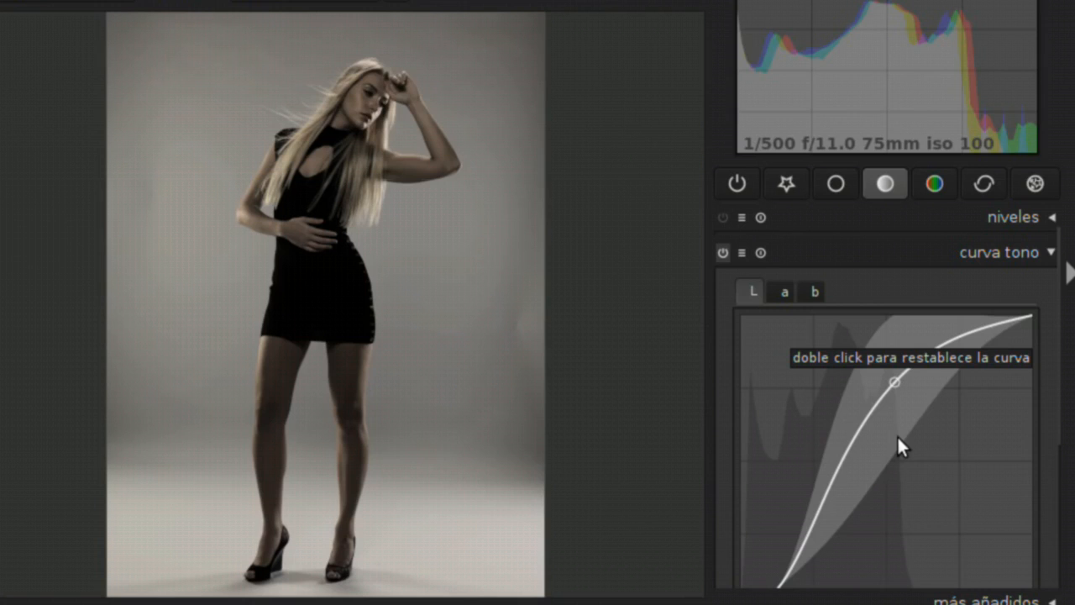
{"action": "scroll", "coordinate": [1066, 438], "scroll_direction": "down", "scroll_amount": 3}
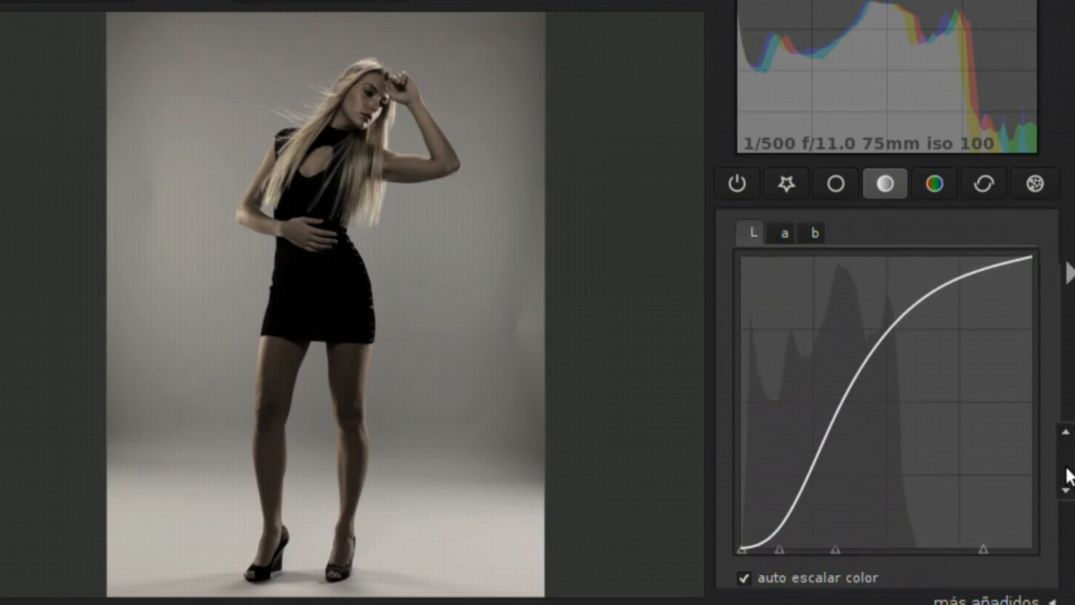
{"action": "mouse_move", "coordinate": [782, 466]}
{"action": "left_mouse_down"}
{"action": "mouse_move", "coordinate": [766, 481]}
{"action": "mouse_move", "coordinate": [799, 472]}
{"action": "mouse_move", "coordinate": [780, 496]}
{"action": "mouse_move", "coordinate": [792, 478]}
{"action": "left_mouse_up"}
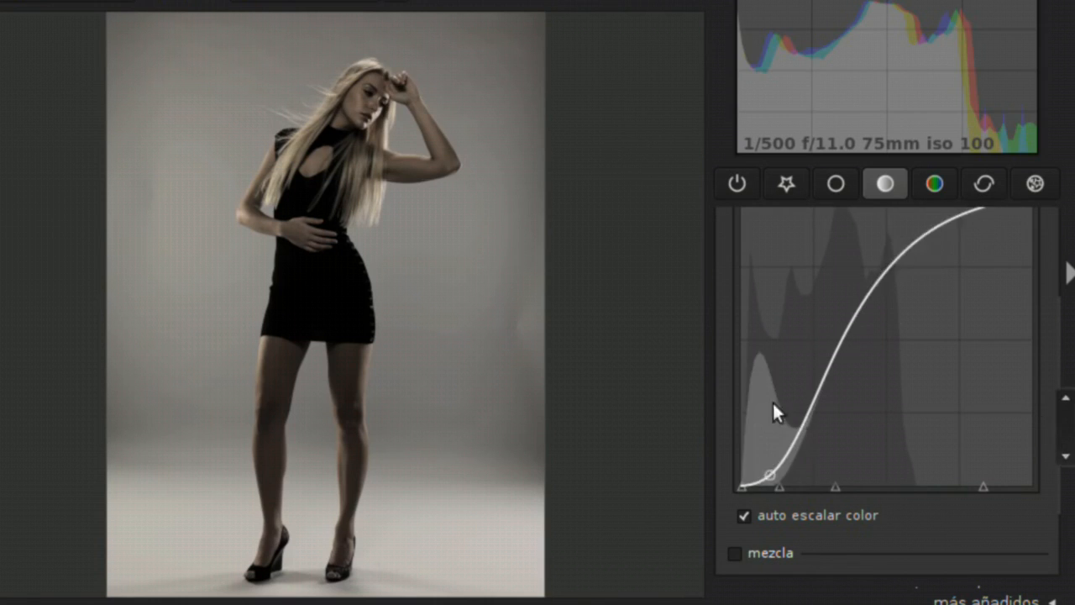
Turn off the curva tono module and collapse it
{"action": "left_click_drag", "start_coordinate": [1065, 429], "coordinate": [1067, 367]}
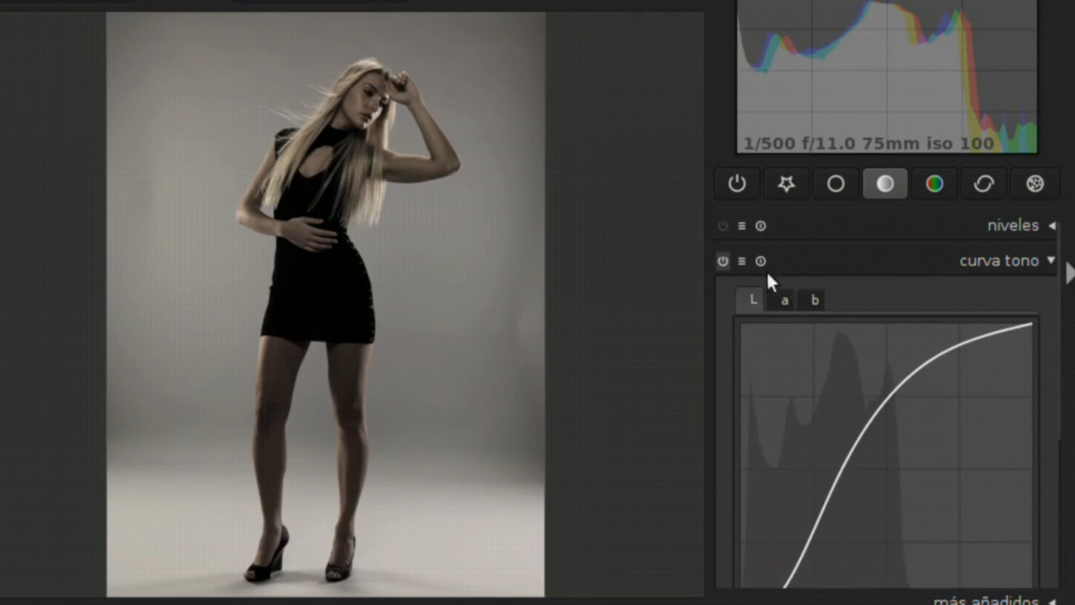
{"action": "left_click", "coordinate": [733, 261]}
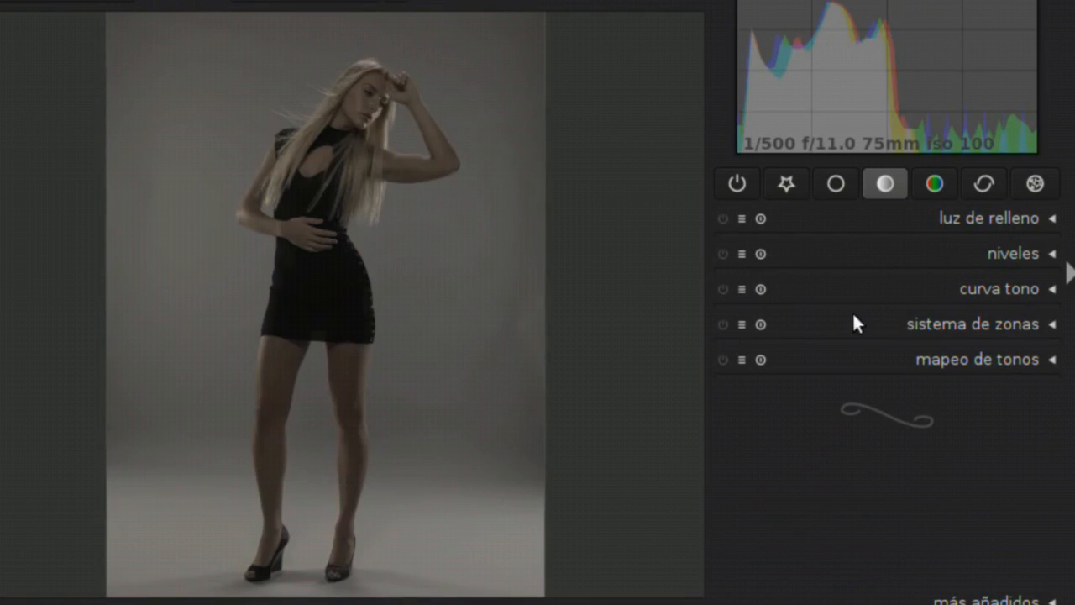